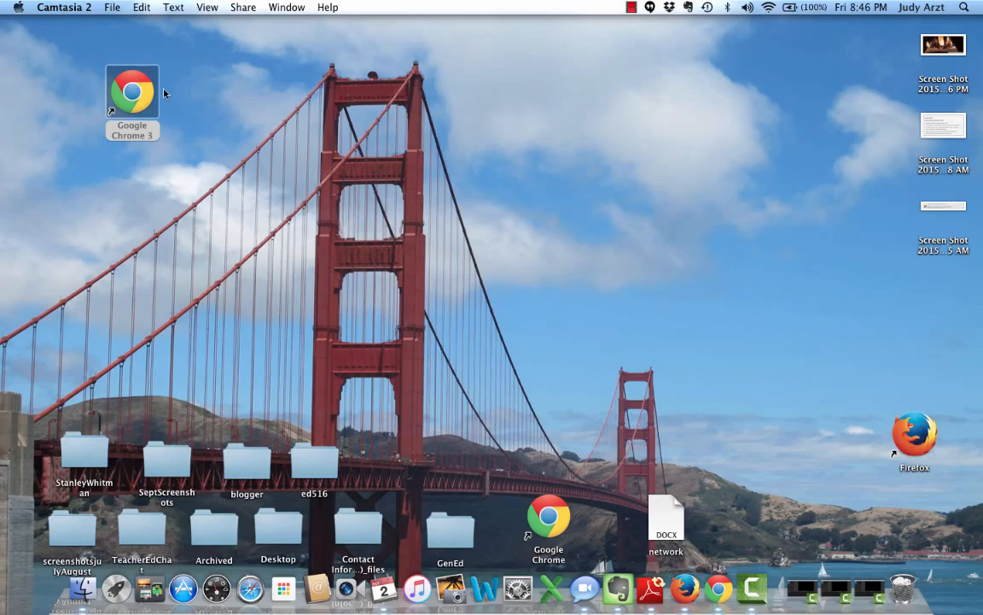
Step: Open Chrome and go to Google Drive by way of Gmail
{"action": "double_click", "coordinate": [124, 93]}
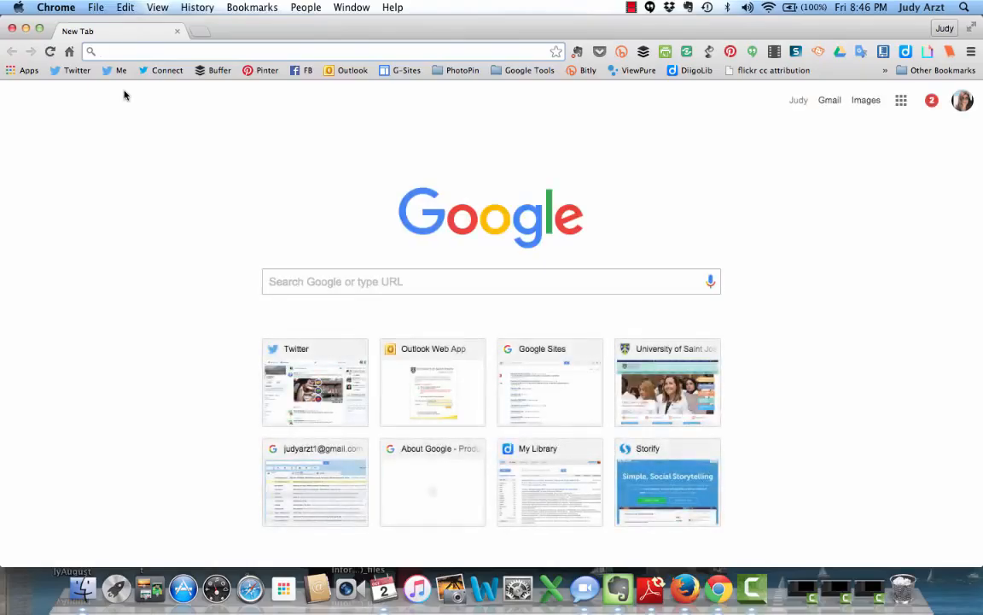
{"action": "left_click", "coordinate": [828, 102]}
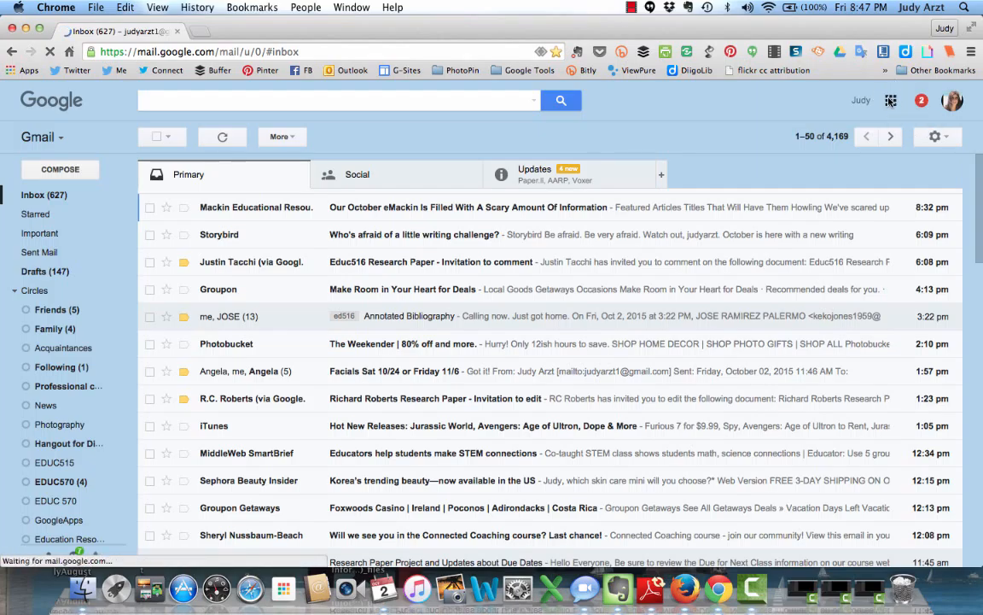
{"action": "left_click", "coordinate": [890, 100]}
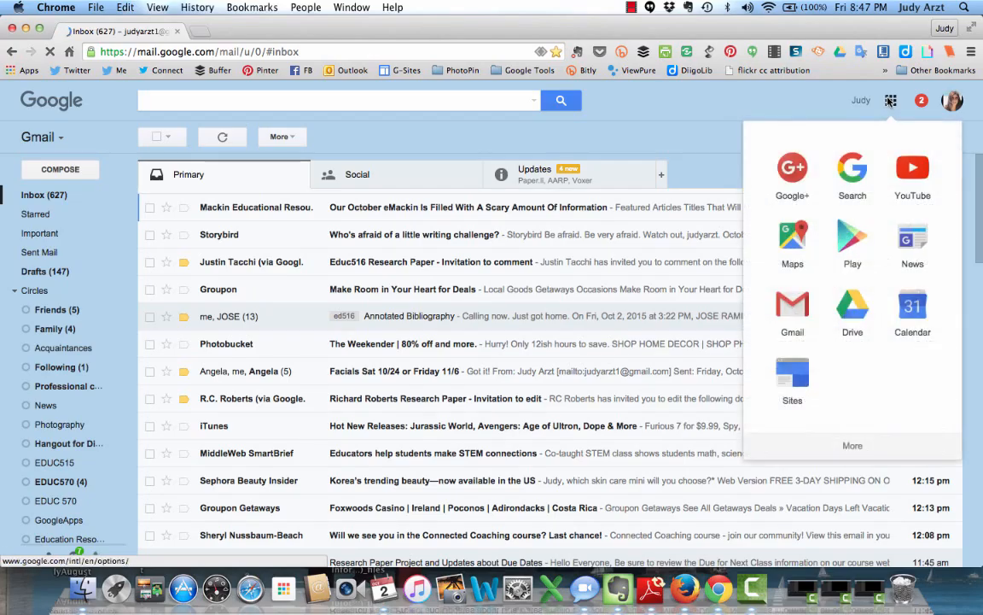
{"action": "left_click", "coordinate": [854, 309]}
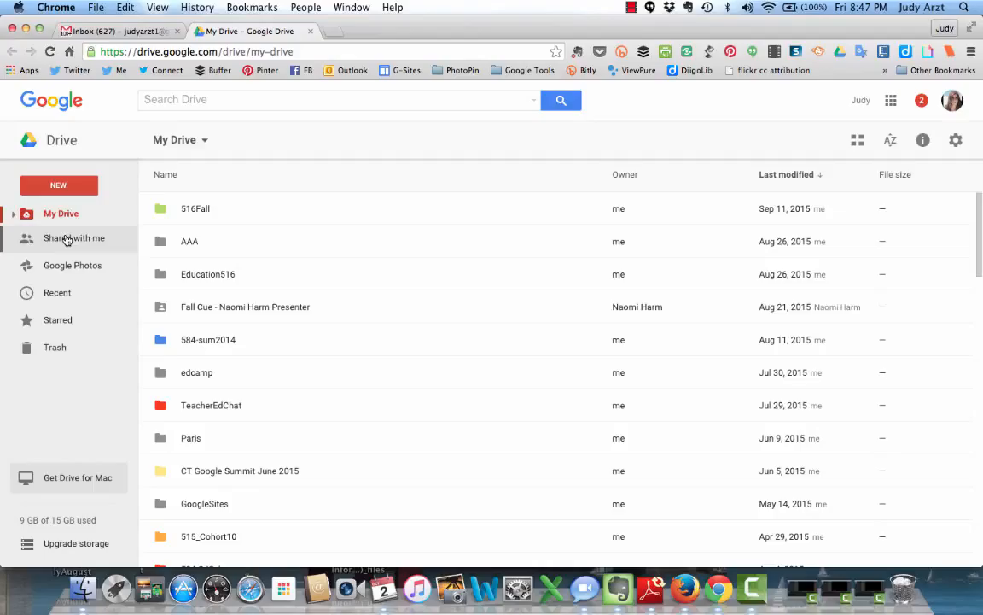
Step: Show the recently opened Drive files and open the sample document last opened today
{"action": "left_click", "coordinate": [55, 297]}
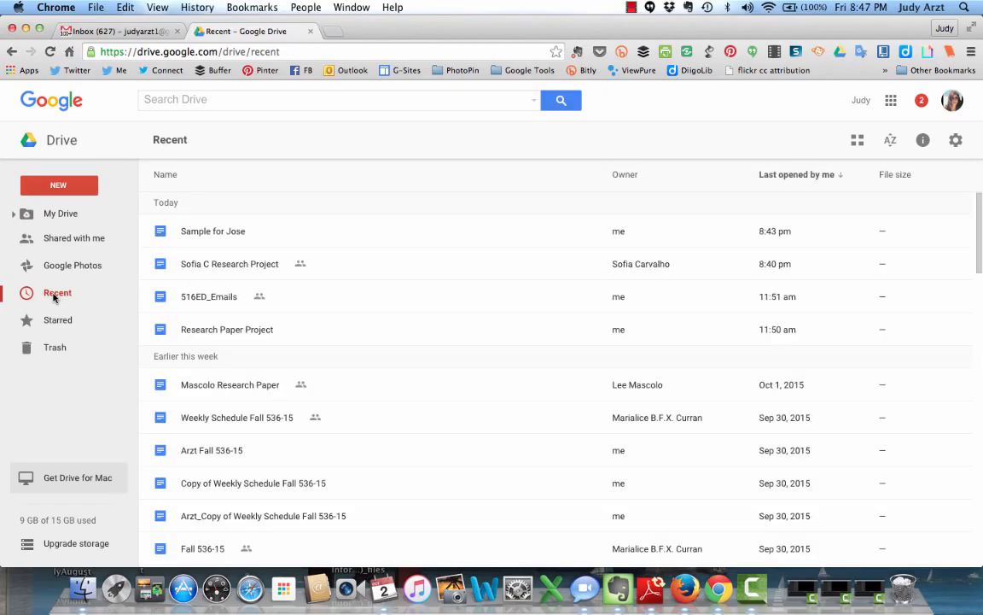
{"action": "double_click", "coordinate": [215, 230]}
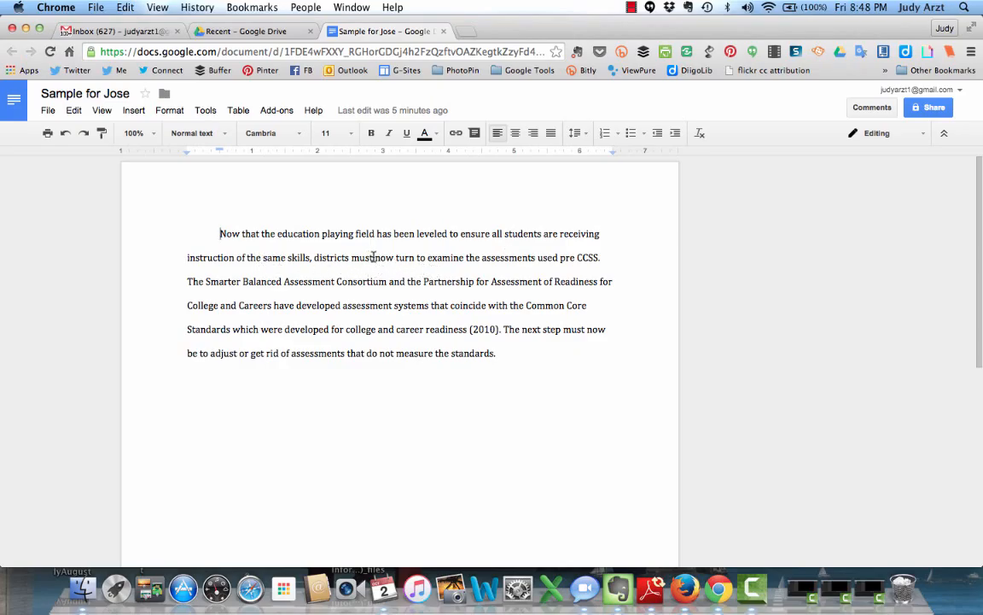
Step: Add the comment "Spell out the first time." to "CCSS" in the paragraph's first sentence
{"action": "left_click_drag", "start_coordinate": [375, 258], "coordinate": [395, 260]}
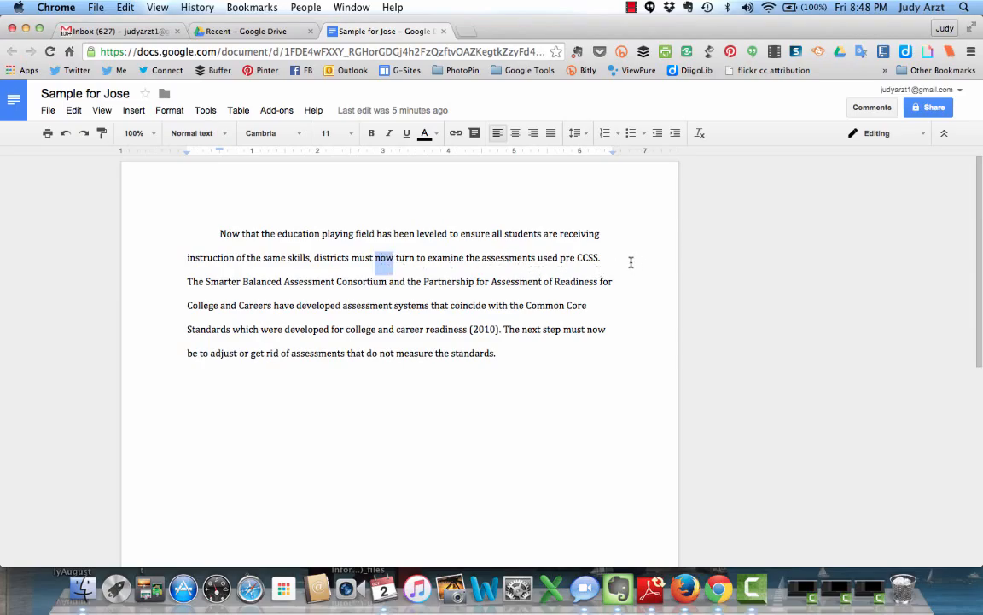
{"action": "left_click_drag", "start_coordinate": [578, 258], "coordinate": [600, 258]}
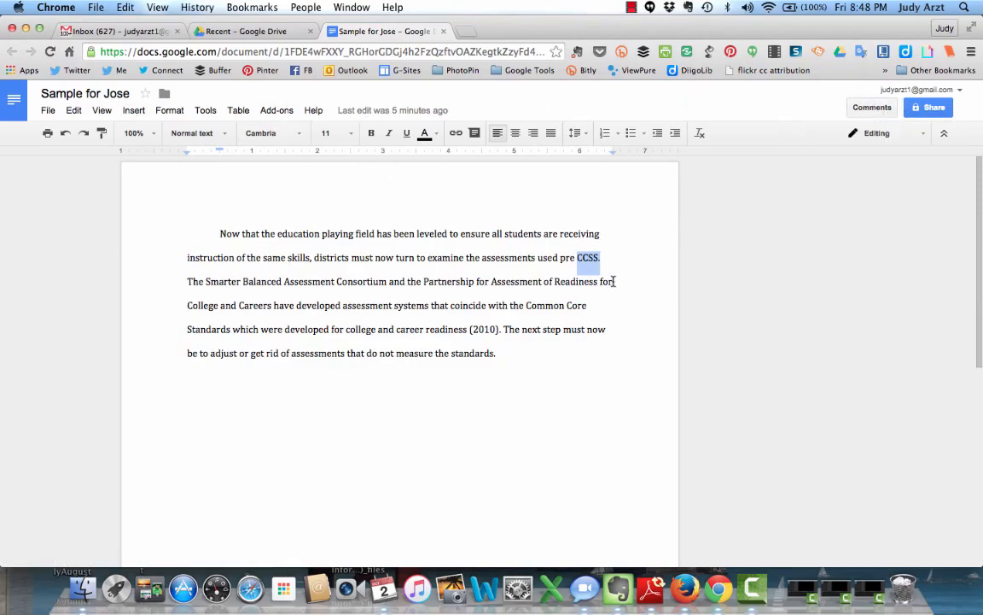
{"action": "left_click", "coordinate": [133, 114]}
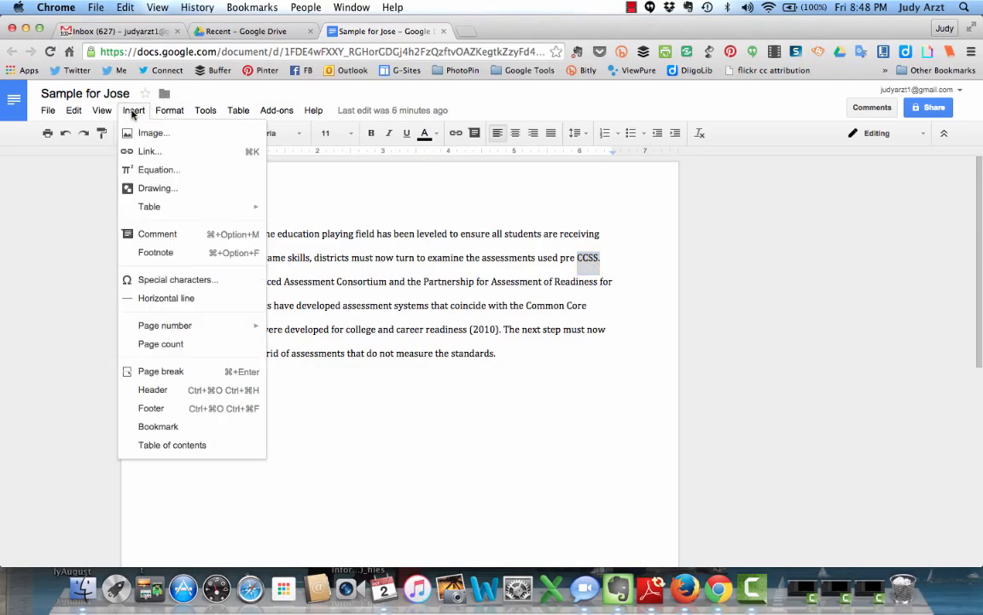
{"action": "left_click", "coordinate": [141, 233]}
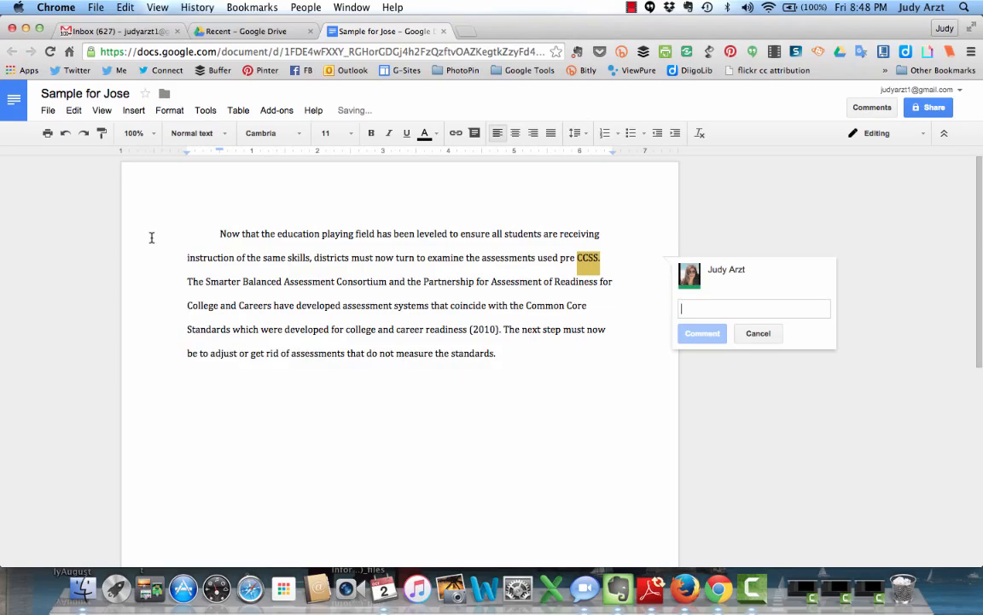
{"action": "type", "text": "S"}
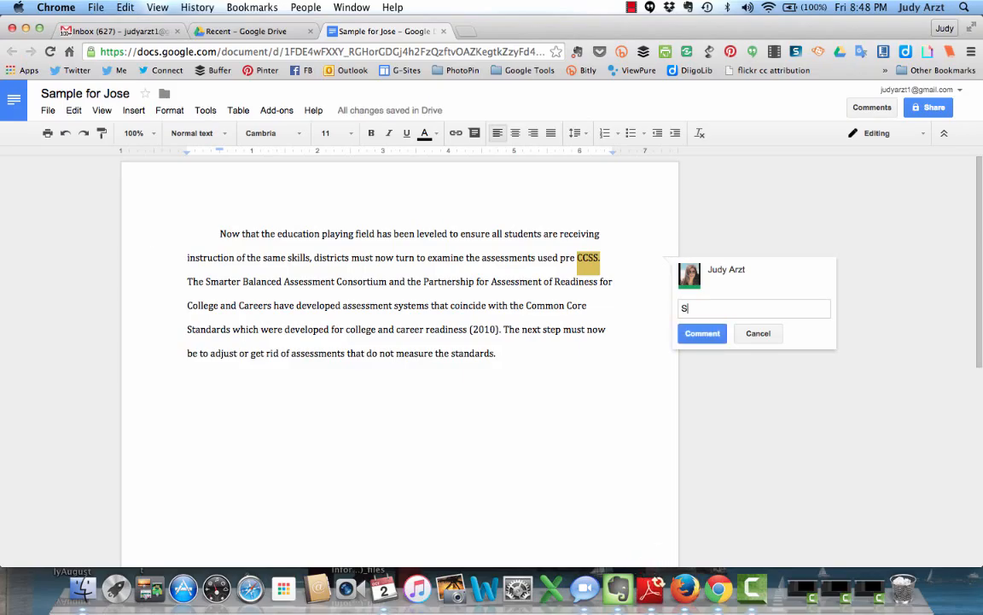
{"action": "type", "text": "pell out the first time."}
{"action": "left_click", "coordinate": [703, 334]}
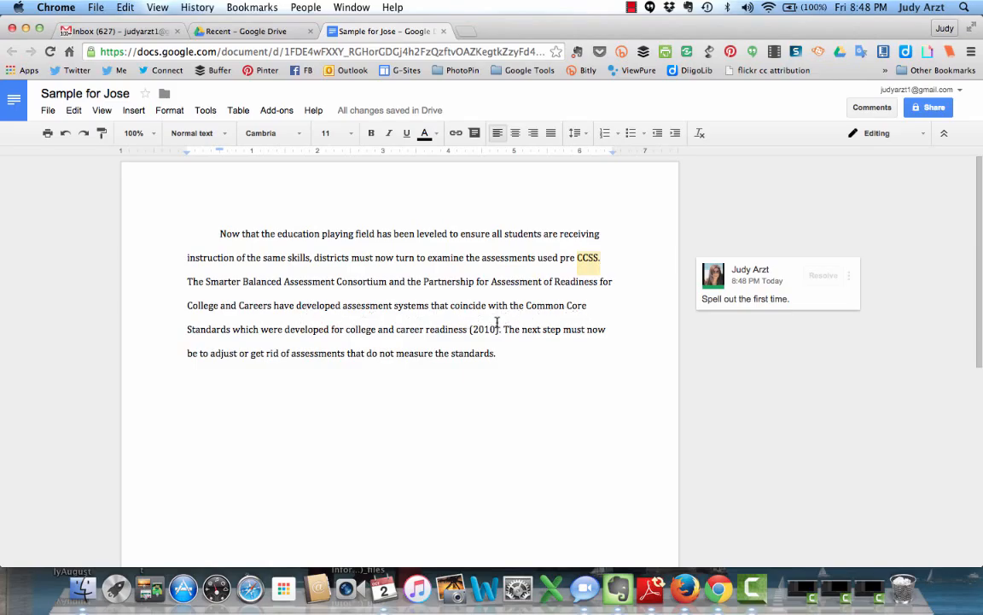
Step: Comment on "Common Core Standards": "It would make more sense to spell out first time and put the acronym in parentheses and thereafter use the acronym."
{"action": "left_click_drag", "start_coordinate": [527, 305], "coordinate": [232, 329]}
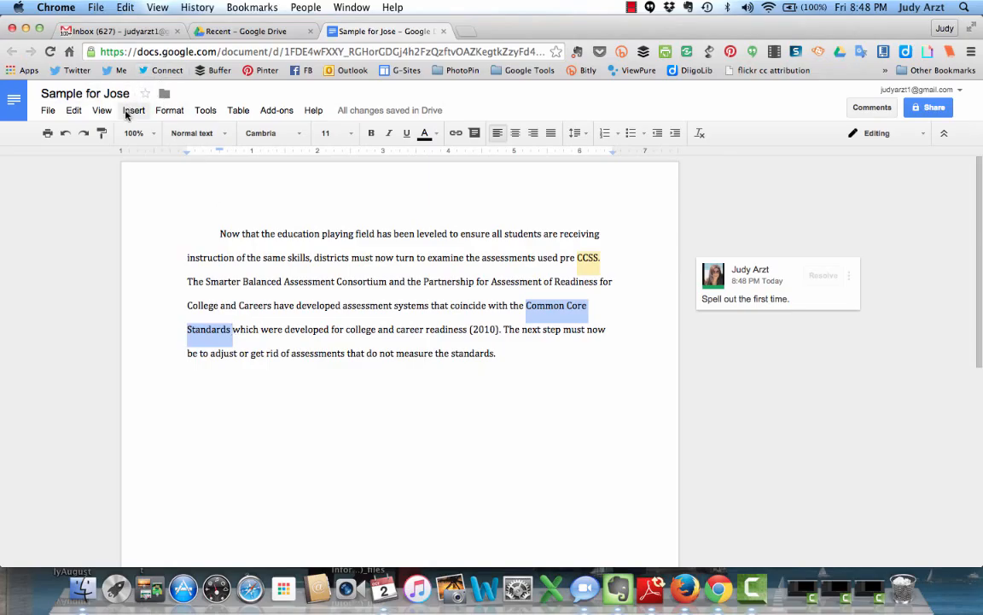
{"action": "left_click", "coordinate": [132, 110]}
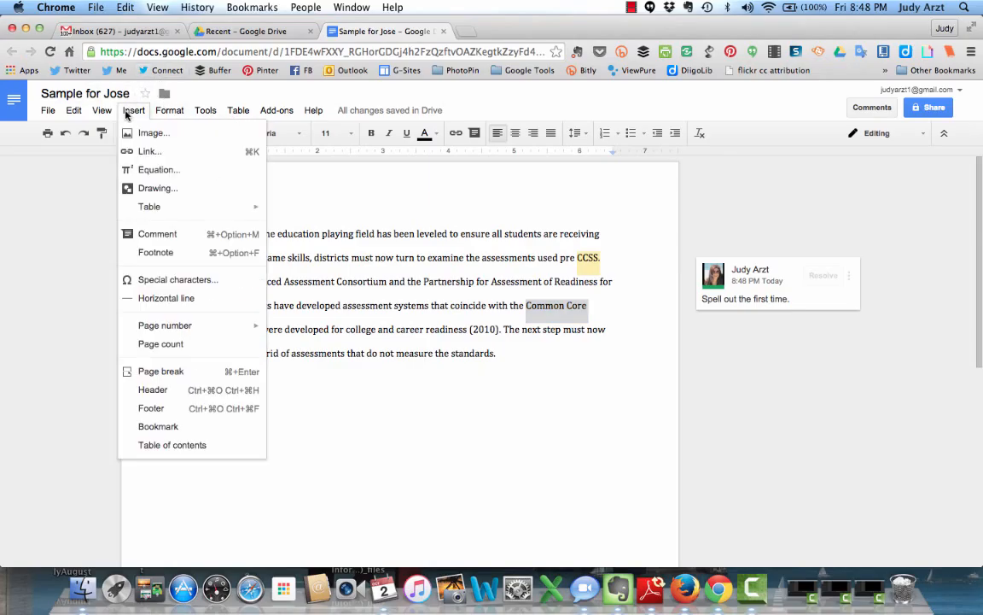
{"action": "left_click", "coordinate": [149, 235]}
{"action": "type", "text": "It"}
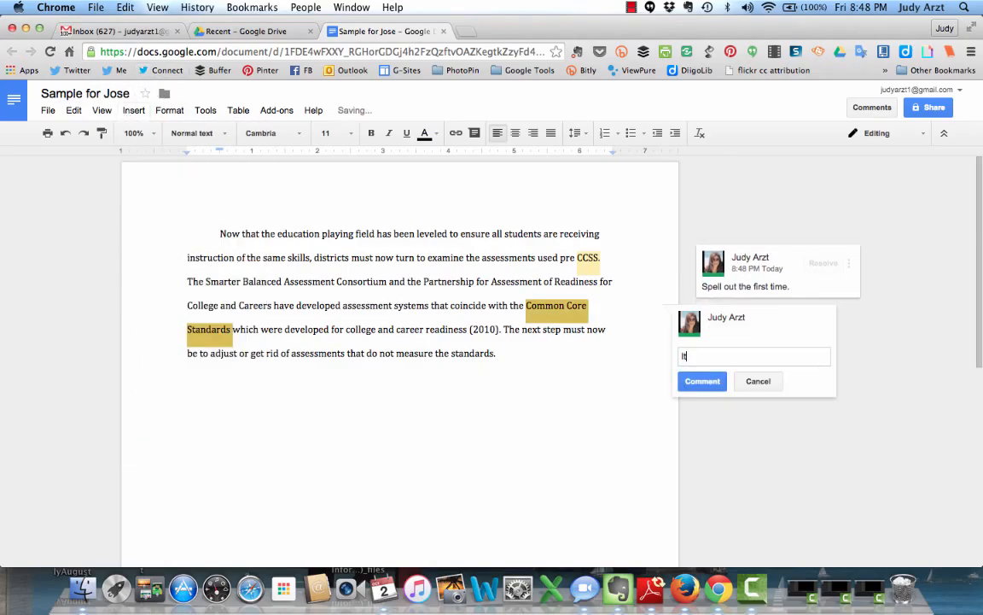
{"action": "type", "text": " would make m"}
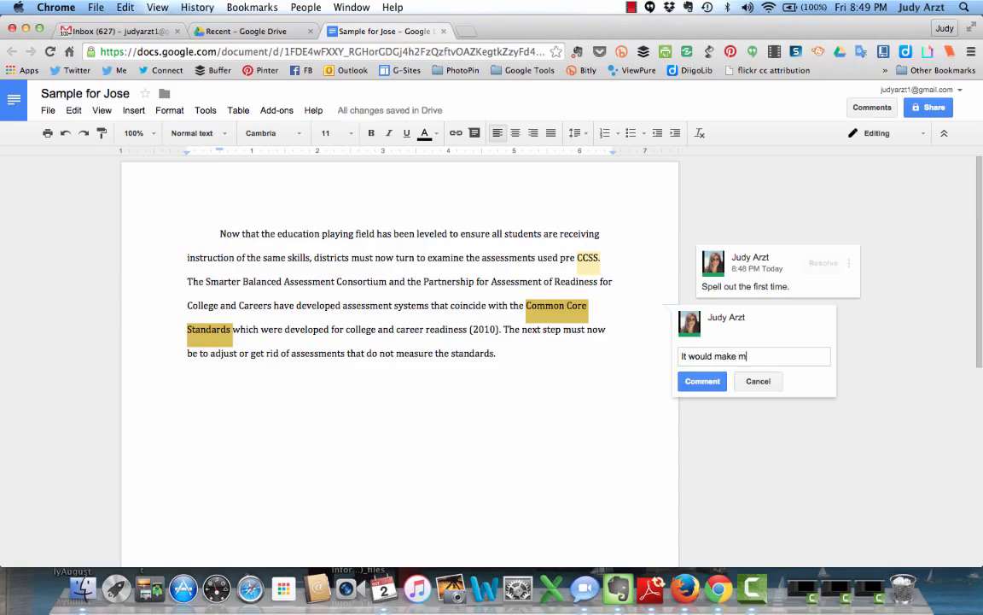
{"action": "type", "text": "ore sense ot s"}
{"action": "type", "text": "e"}
{"action": "type", "text": "pell ou"}
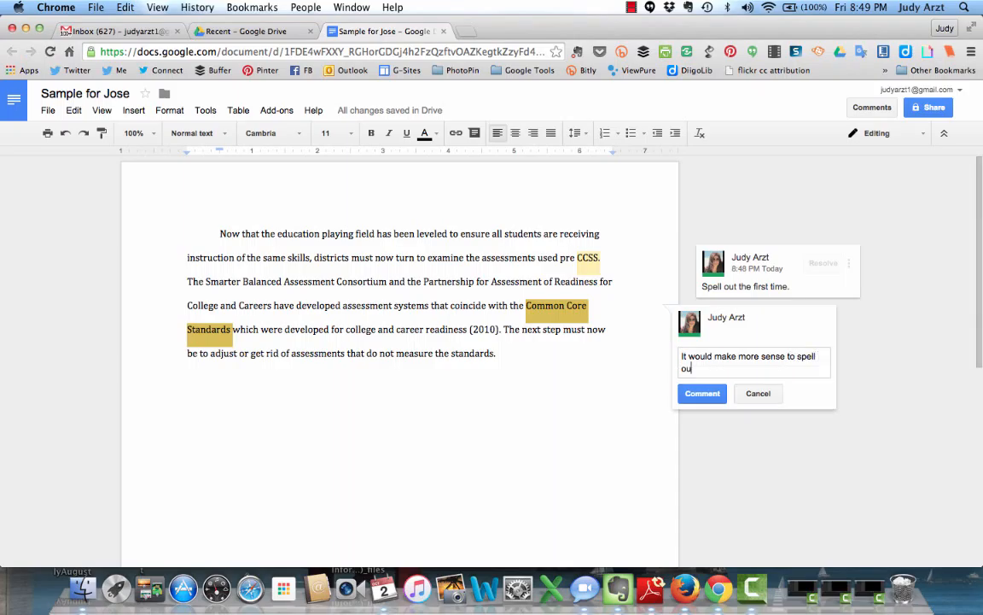
{"action": "type", "text": "t first tm"}
{"action": "key", "text": "BackSpace"}
{"action": "type", "text": "ime and put th"}
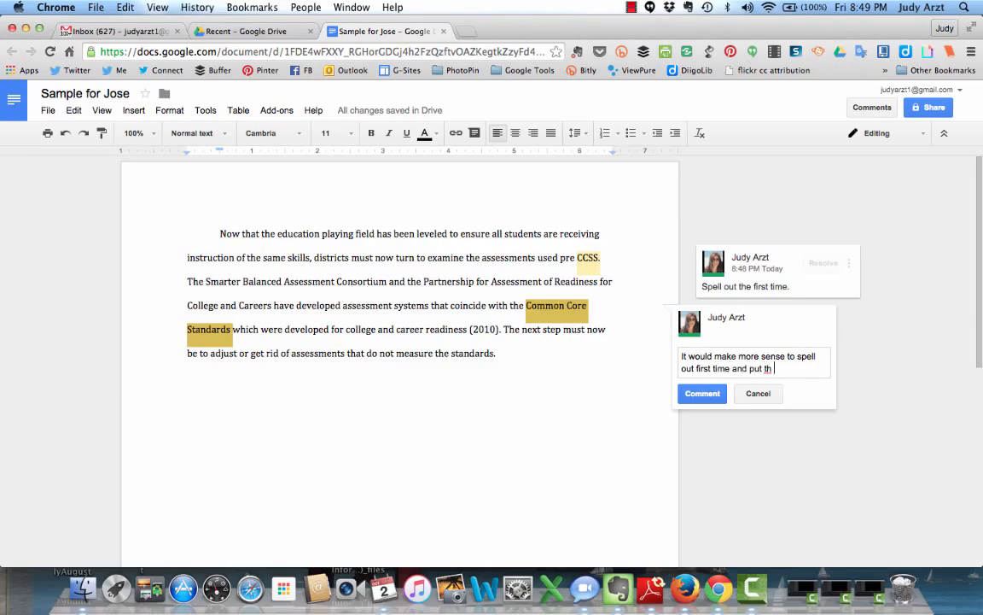
{"action": "type", "text": "e acronym in par"}
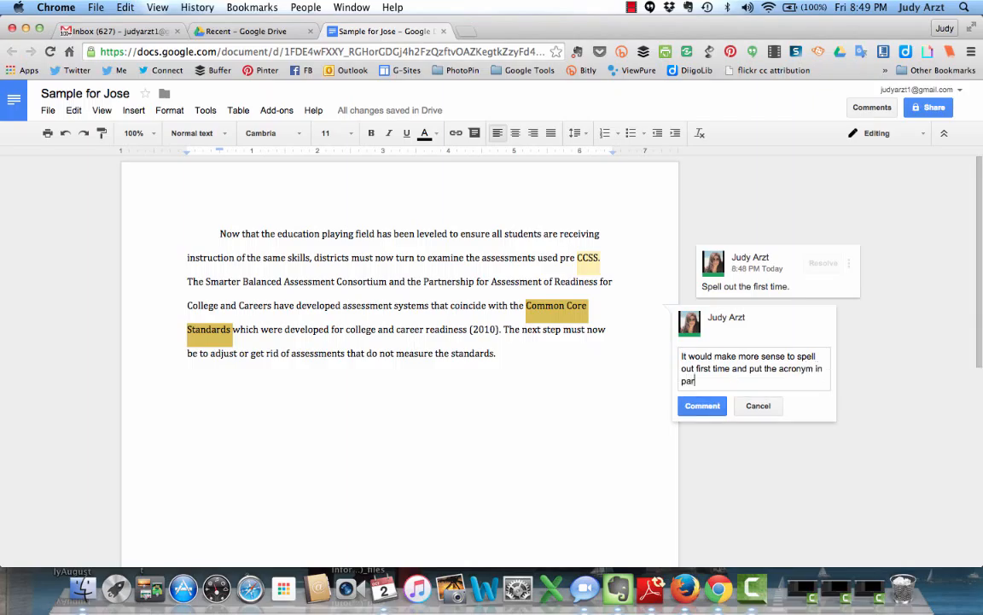
{"action": "type", "text": "enthese a"}
{"action": "key", "text": "BackSpace"}
{"action": "key", "text": "BackSpace"}
{"action": "type", "text": "s and thereafter"}
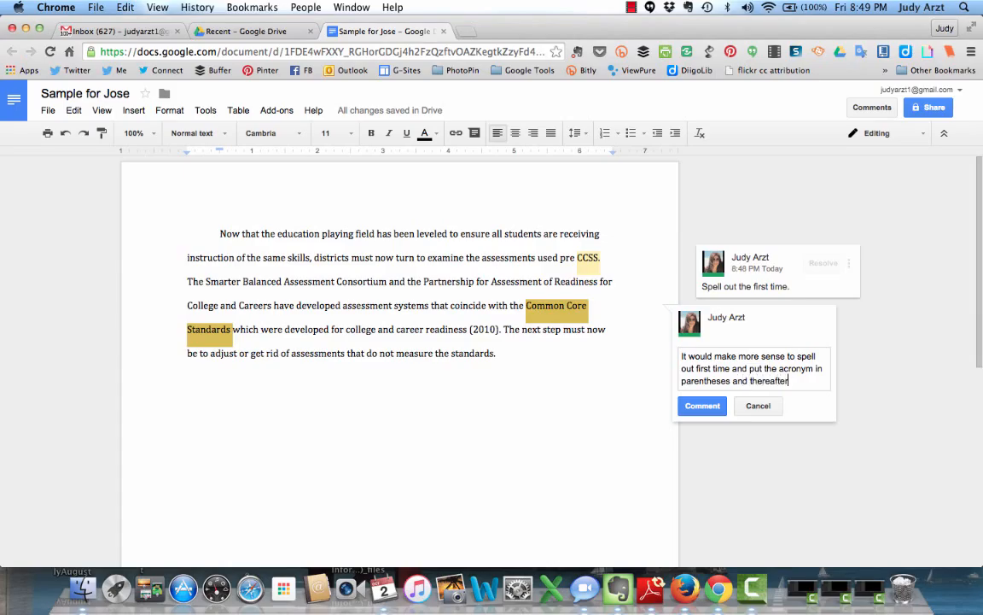
{"action": "type", "text": " use the acro"}
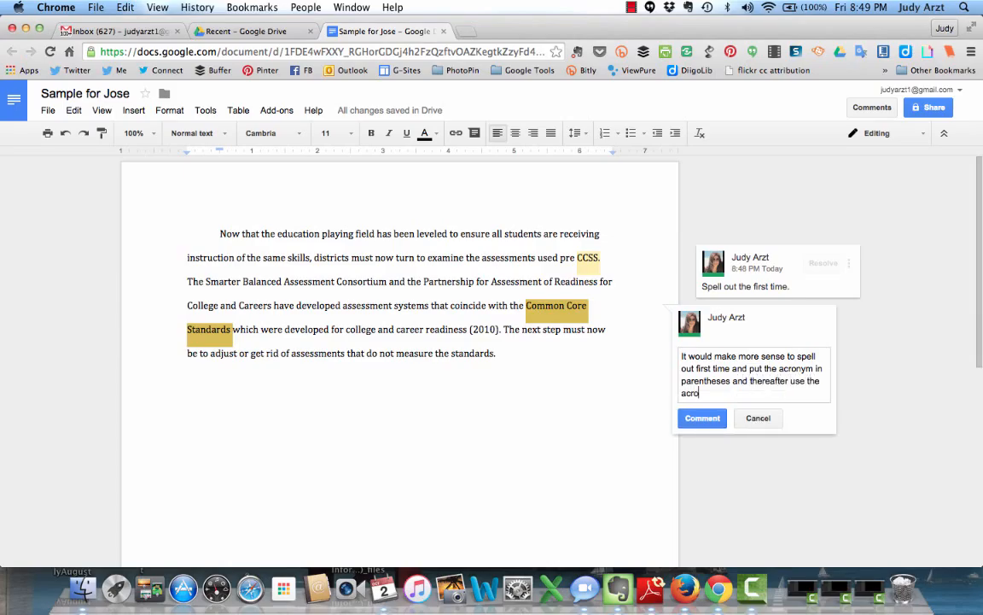
{"action": "type", "text": "nym."}
{"action": "left_click", "coordinate": [695, 418]}
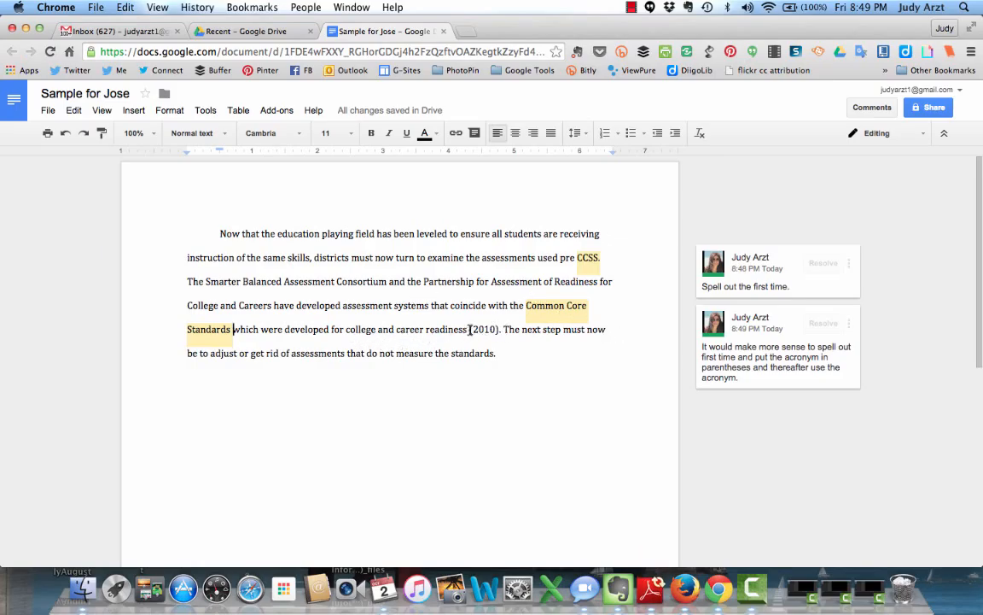
Step: Add a comment to "(2010)" reading "You have a date here. What is the source for this date? Include that also."
{"action": "left_click_drag", "start_coordinate": [469, 330], "coordinate": [499, 329]}
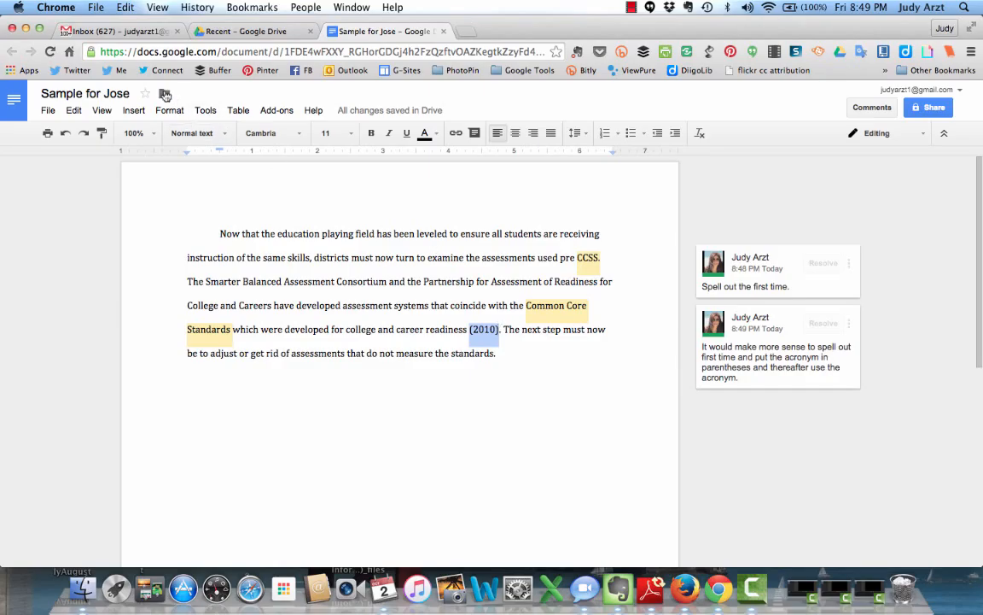
{"action": "left_click", "coordinate": [132, 112]}
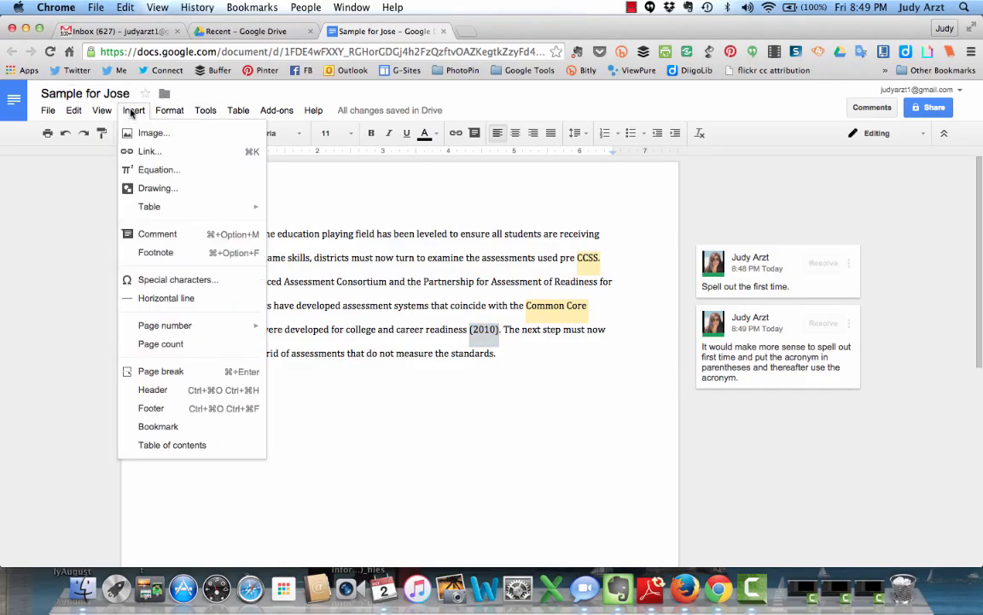
{"action": "left_click", "coordinate": [123, 211]}
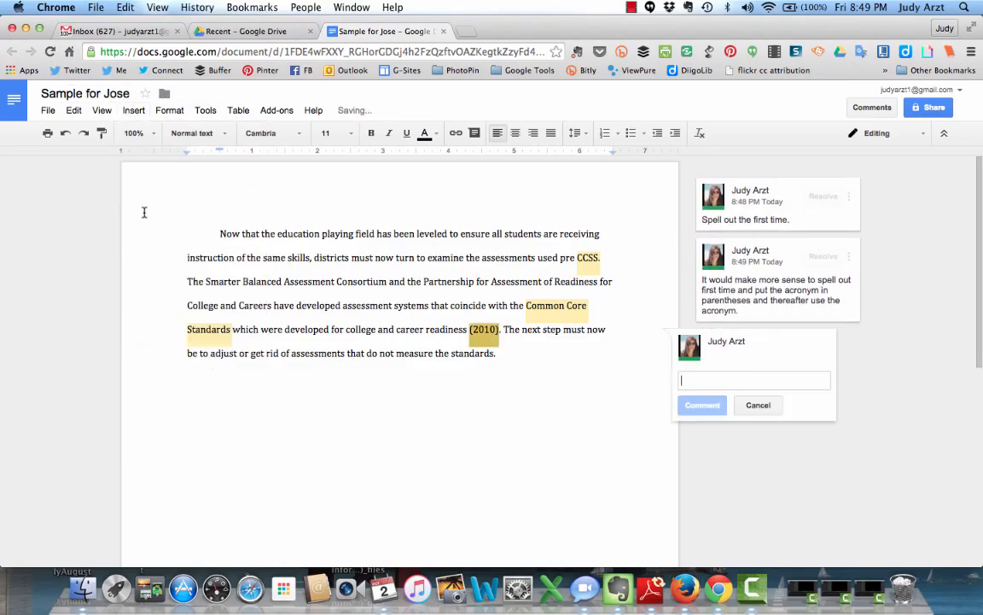
{"action": "type", "text": "YOu h"}
{"action": "key", "text": "BackSpace"}
{"action": "key", "text": "BackSpace"}
{"action": "key", "text": "BackSpace"}
{"action": "key", "text": "BackSpace"}
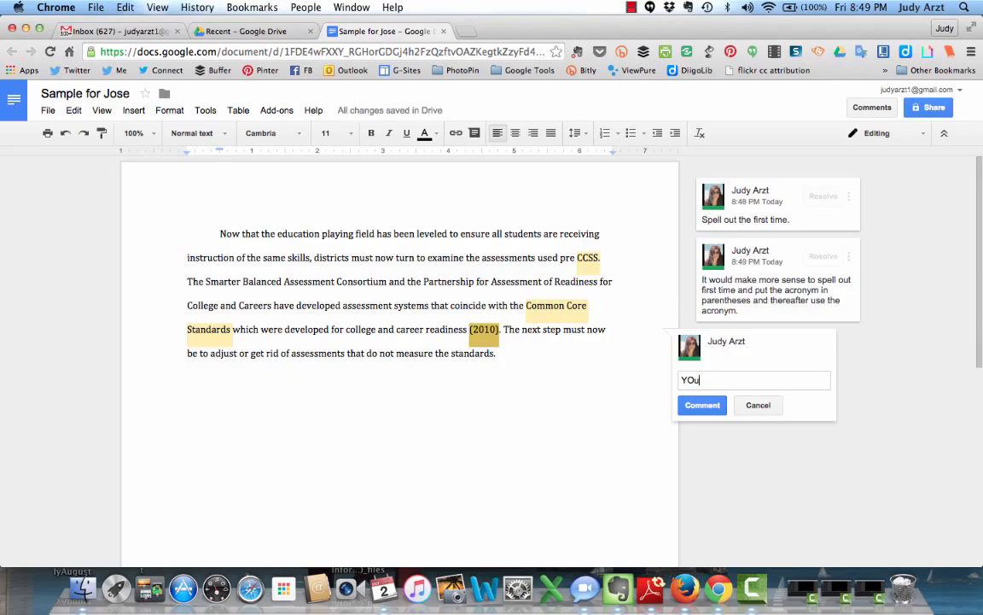
{"action": "type", "text": "ou have a date here. Wh"}
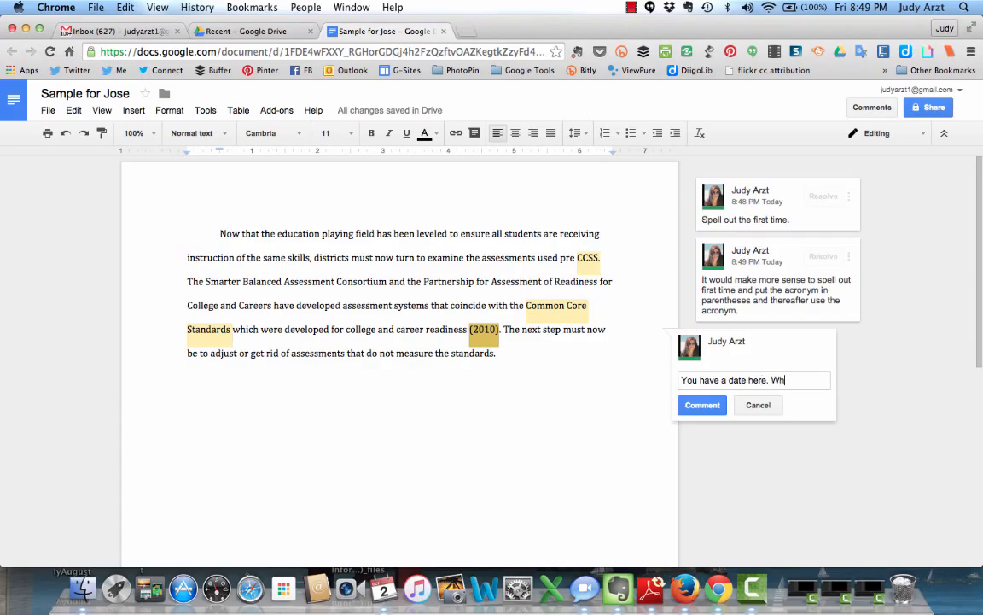
{"action": "type", "text": "at is the soir"}
{"action": "key", "text": "BackSpace"}
{"action": "type", "text": "urc"}
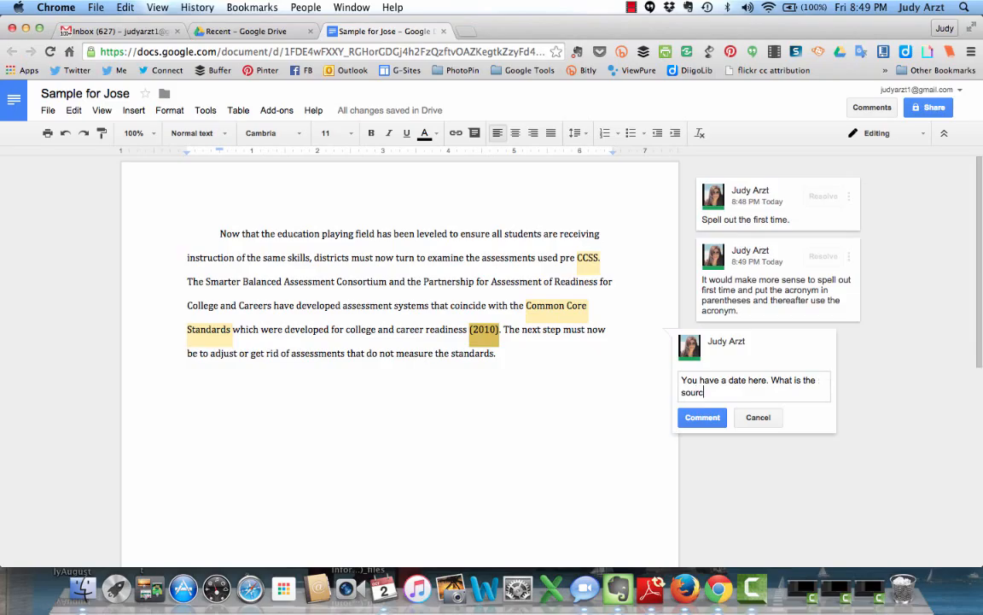
{"action": "type", "text": "e for this date. Include that also."}
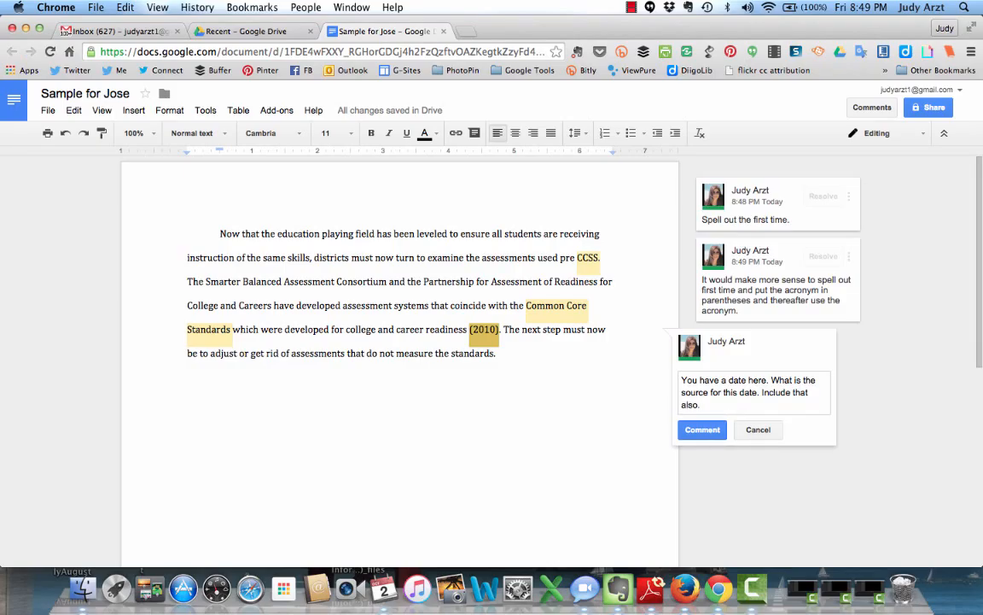
{"action": "left_click", "coordinate": [758, 392]}
{"action": "key", "text": "BackSpace"}
{"action": "type", "text": "?"}
{"action": "left_click", "coordinate": [704, 430]}
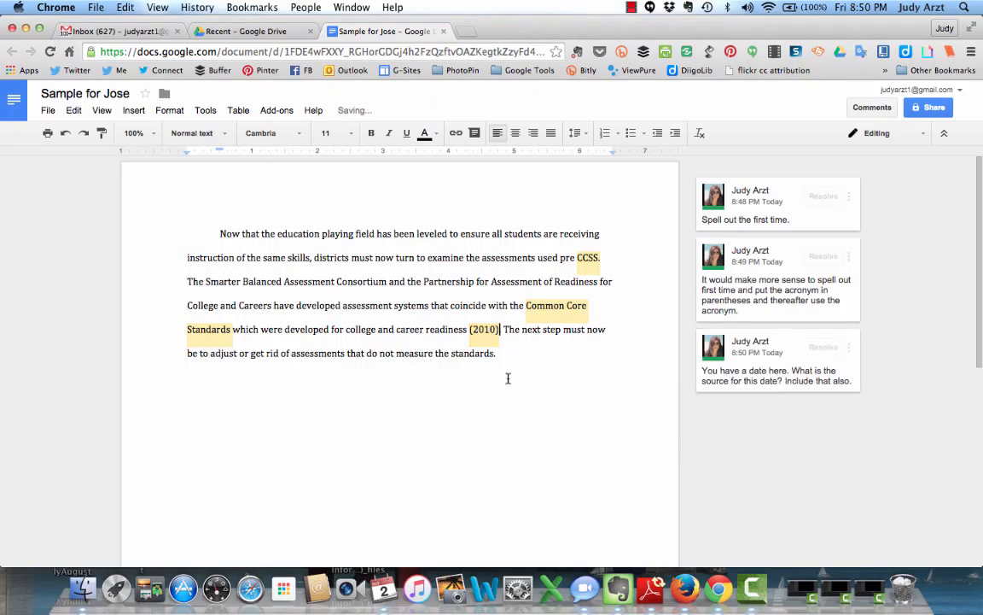
Step: Add the comment "Try to use more formal language choice here." to "get rid" in the paragraph's last sentence
{"action": "left_click_drag", "start_coordinate": [242, 353], "coordinate": [280, 353]}
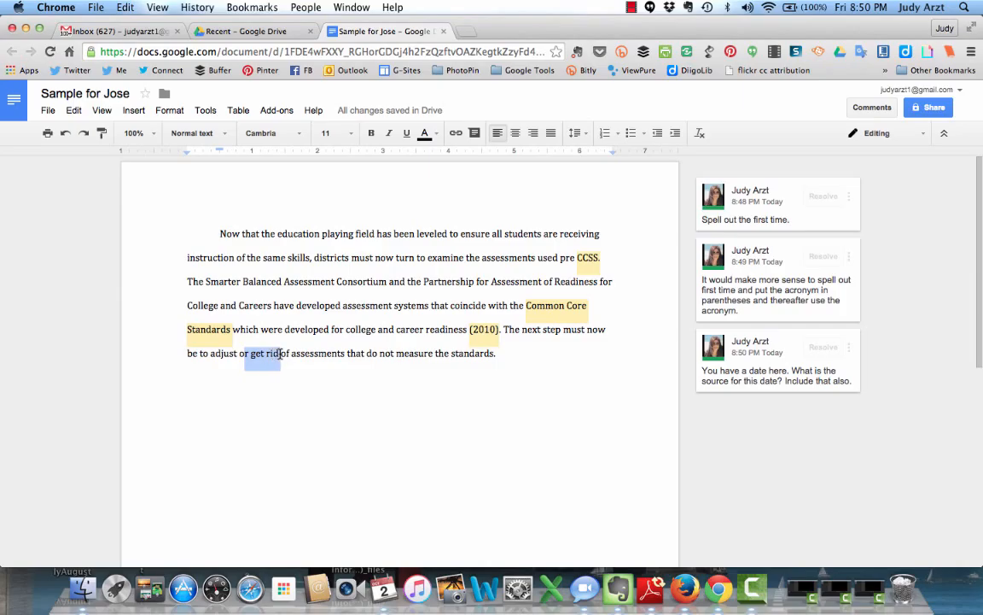
{"action": "left_click", "coordinate": [134, 110]}
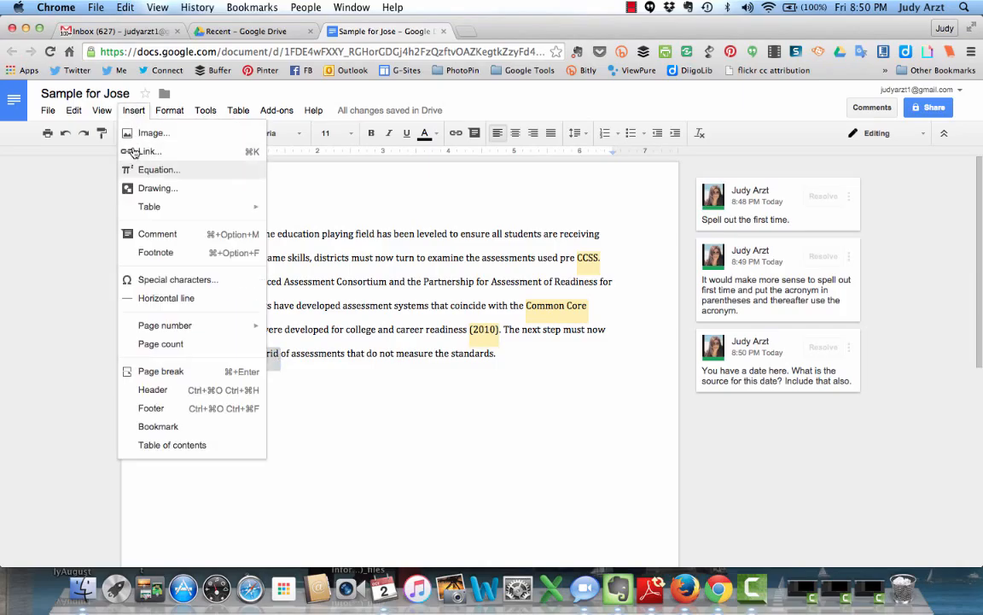
{"action": "left_click", "coordinate": [150, 236]}
{"action": "type", "text": "T"}
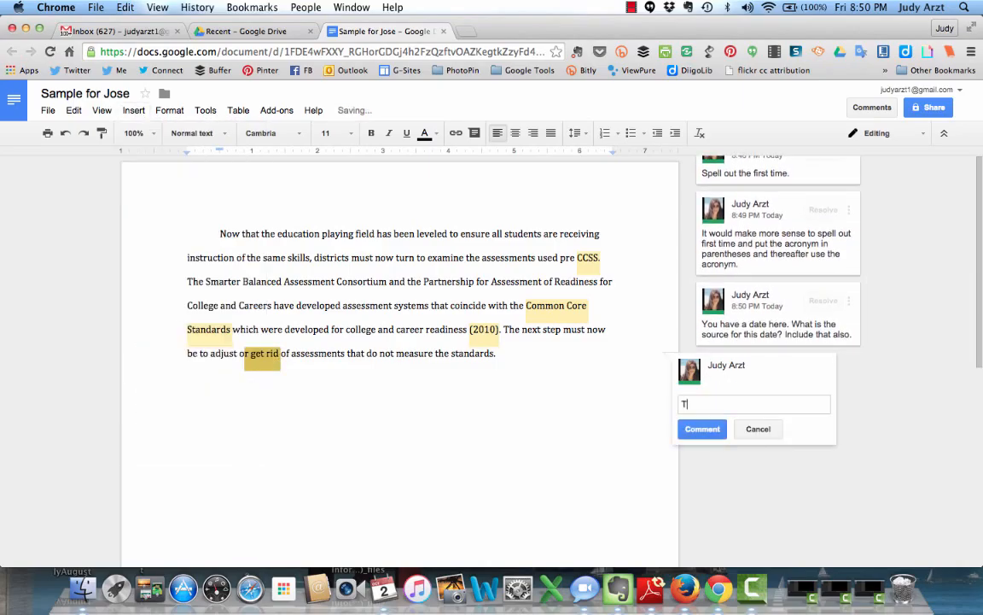
{"action": "type", "text": "ry to use more f"}
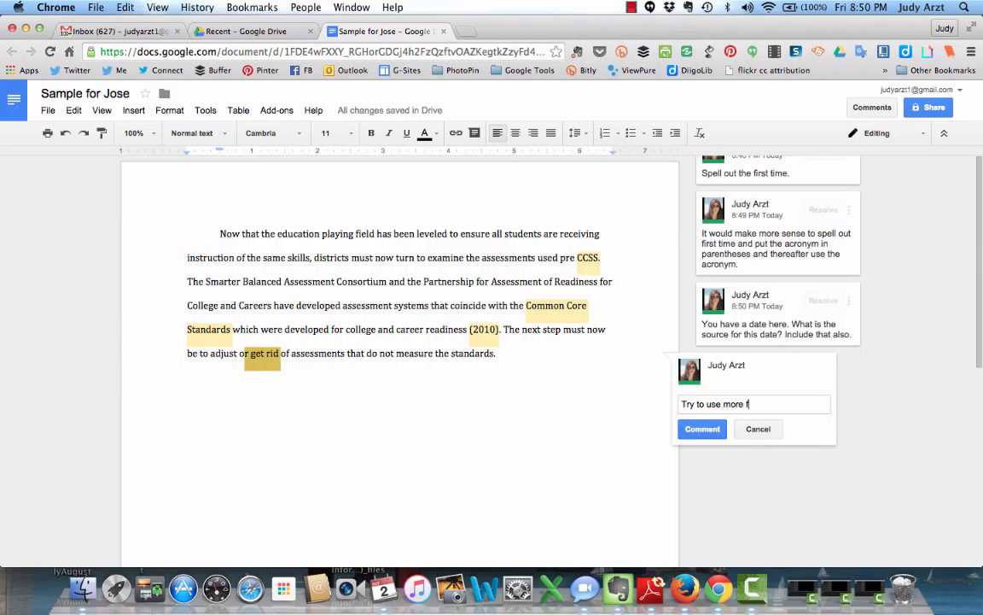
{"action": "type", "text": "ormal language choice here."}
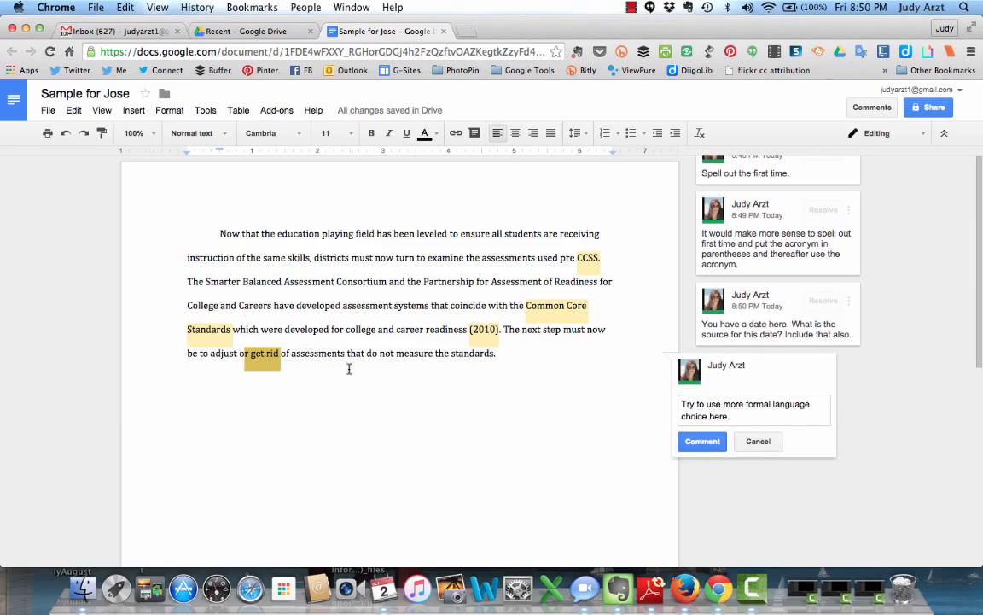
{"action": "left_click", "coordinate": [711, 440]}
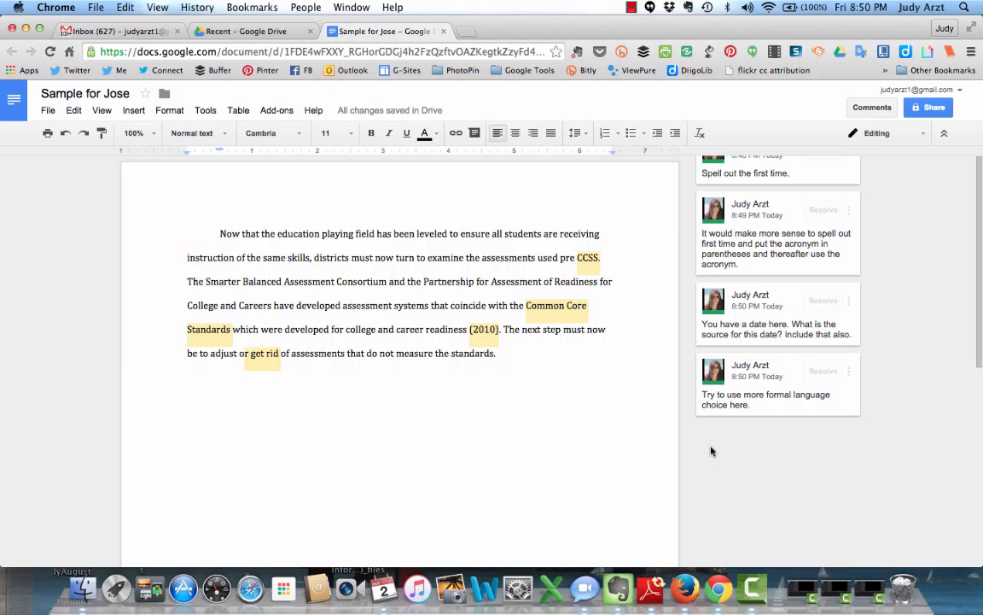
Step: Try to set the document's invitee permission to Can comment without adding anyone
{"action": "left_click", "coordinate": [921, 111]}
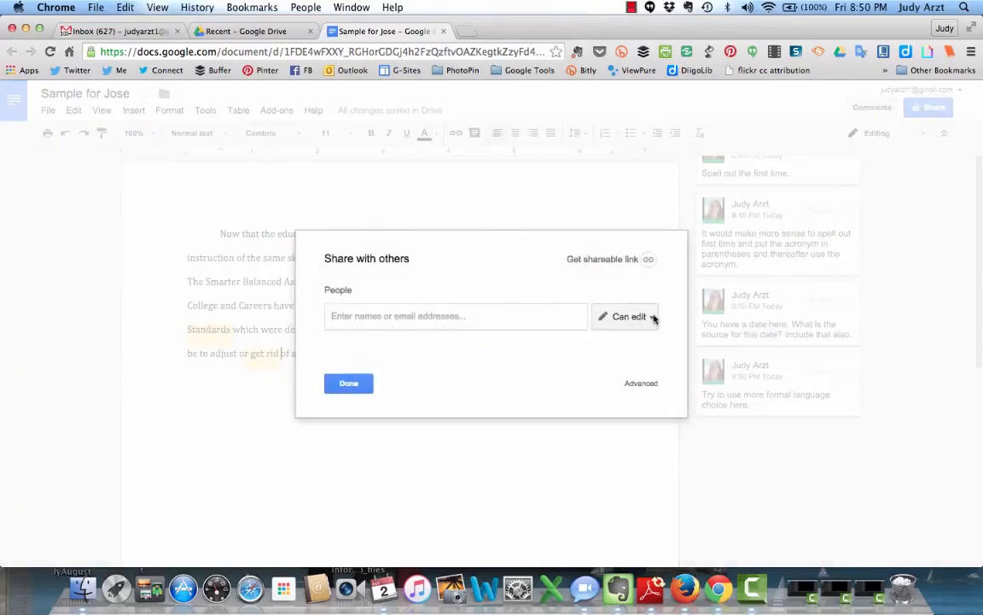
{"action": "left_click", "coordinate": [652, 317]}
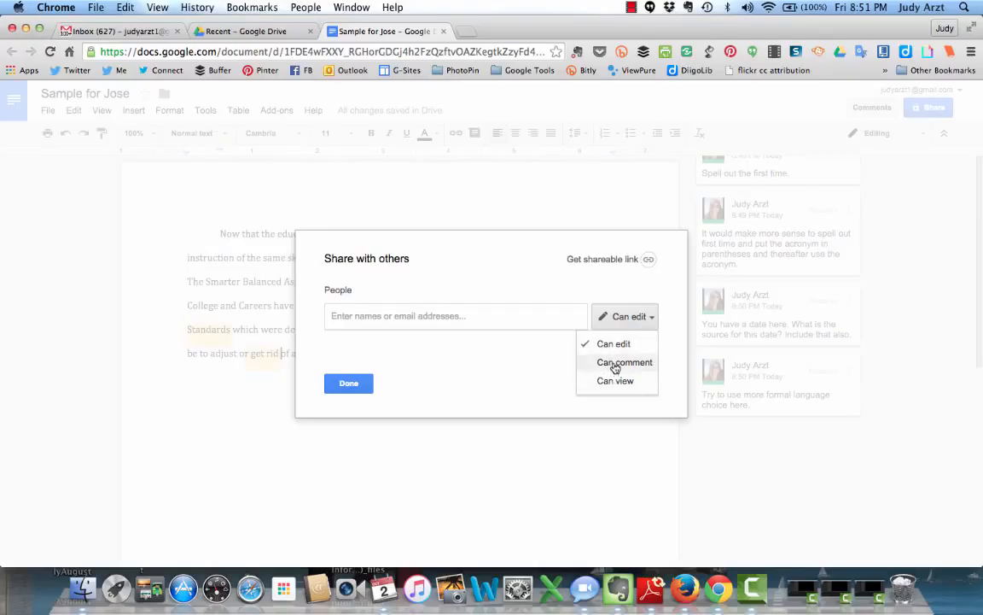
{"action": "left_click", "coordinate": [614, 366]}
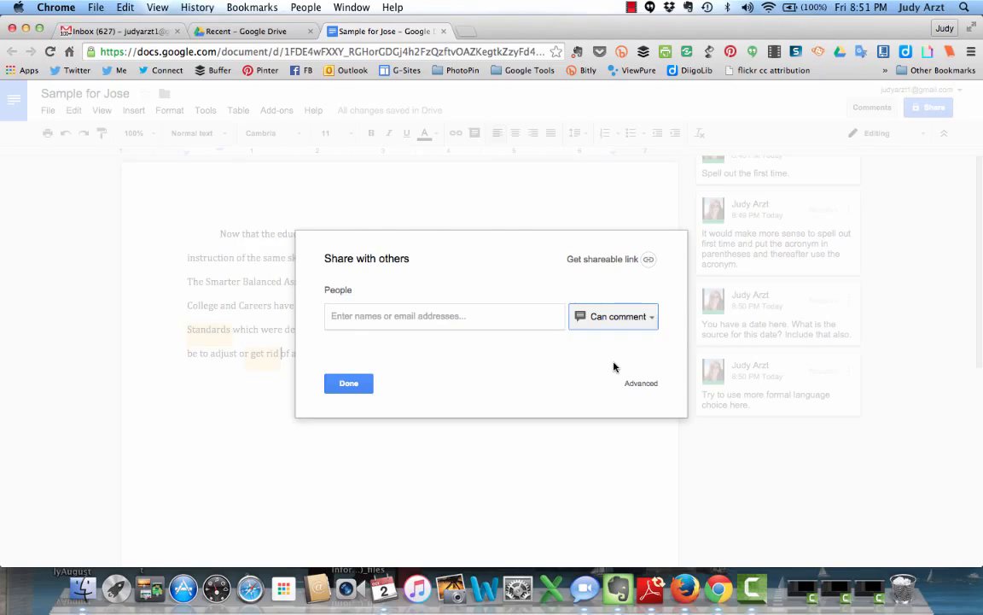
{"action": "left_click", "coordinate": [348, 384]}
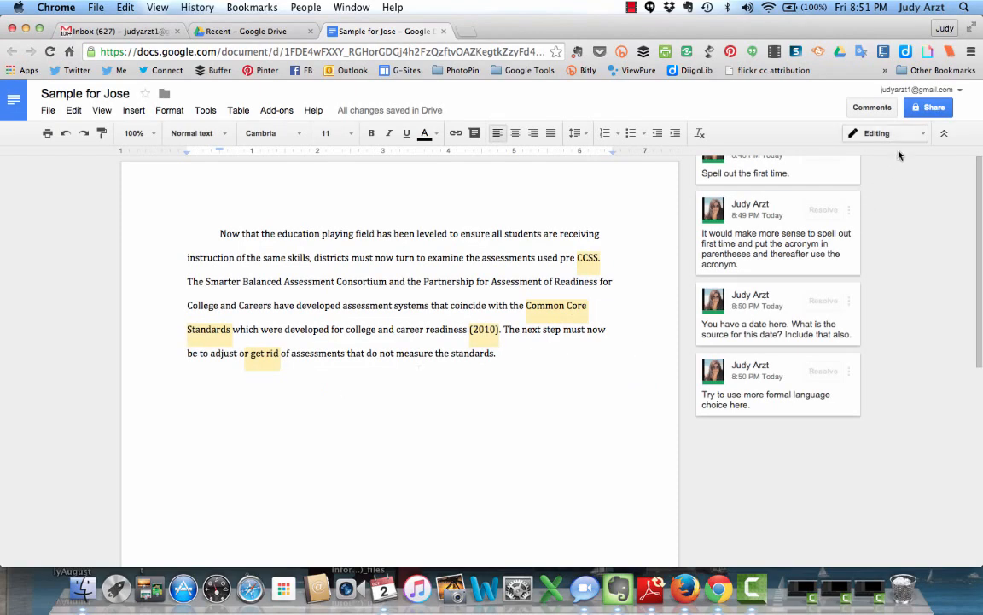
Step: Start a sharing invitation with Can comment permission and add the student's contact as recipient
{"action": "left_click", "coordinate": [927, 110]}
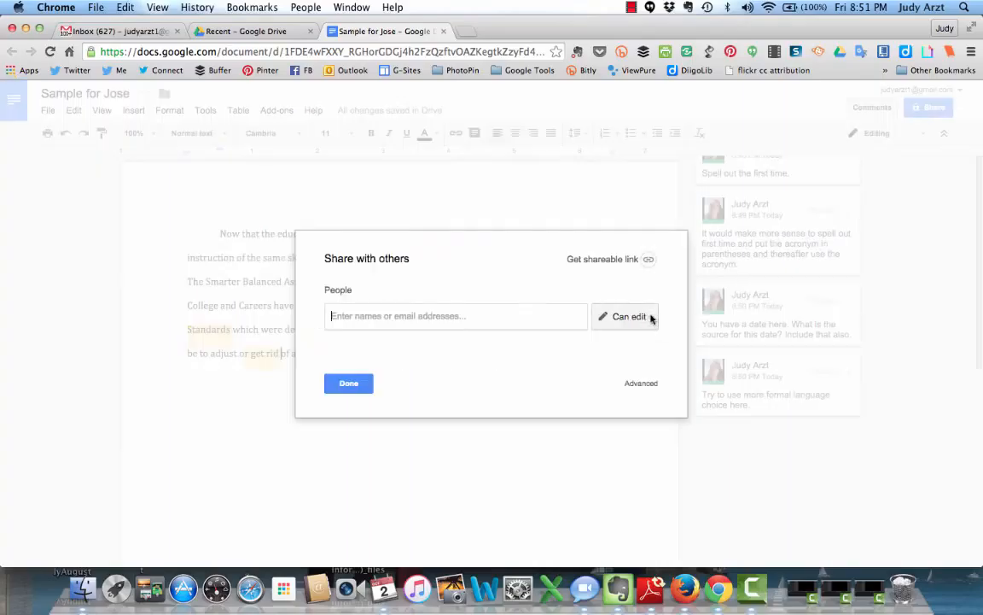
{"action": "left_click", "coordinate": [651, 318]}
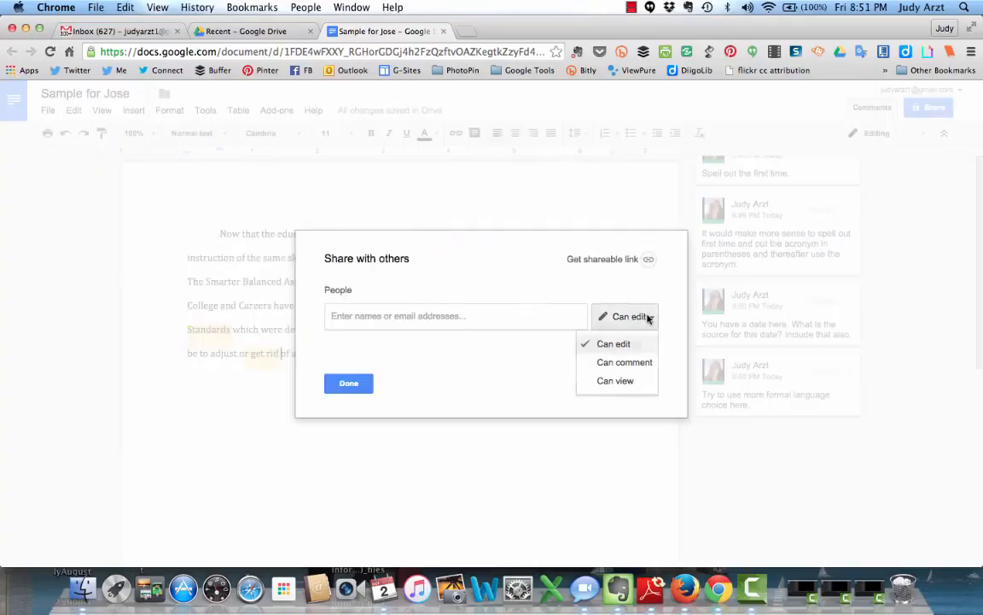
{"action": "left_click", "coordinate": [612, 364]}
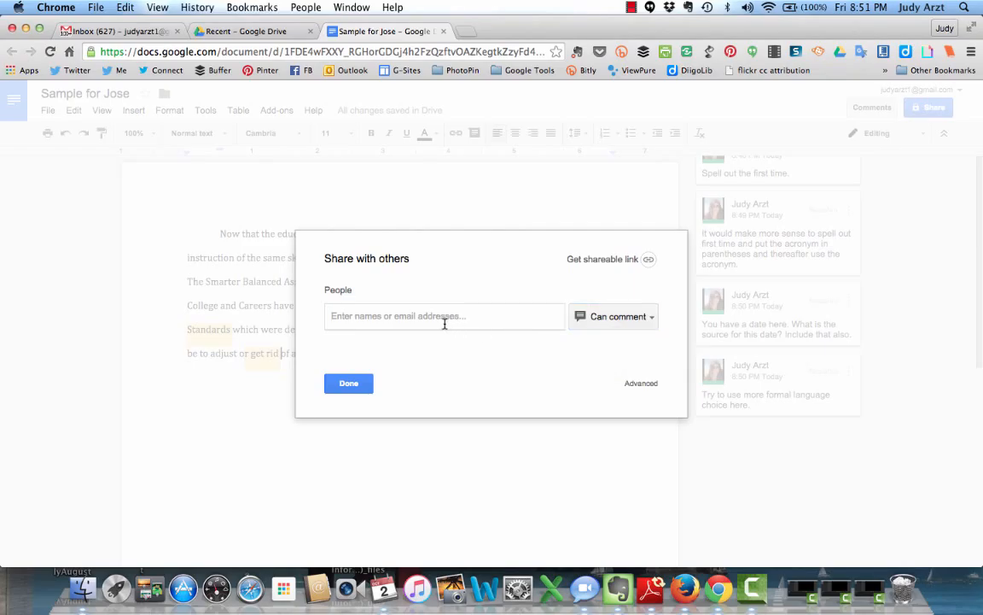
{"action": "type", "text": "j"}
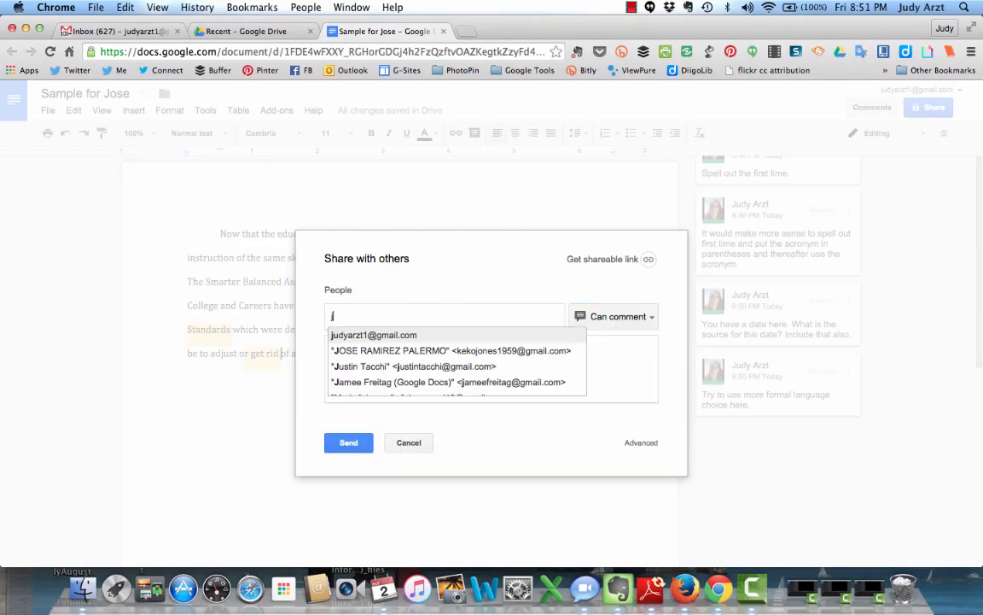
{"action": "left_click", "coordinate": [474, 350]}
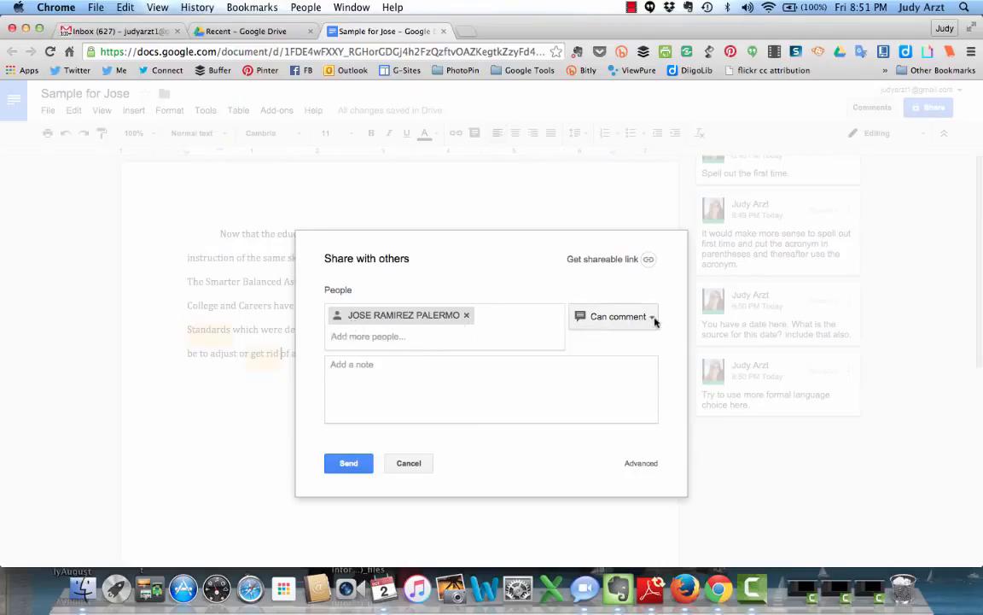
Step: Write the note "This is the text I am using for your tutorial." in the invitation and discard the invitation
{"action": "left_click", "coordinate": [424, 393]}
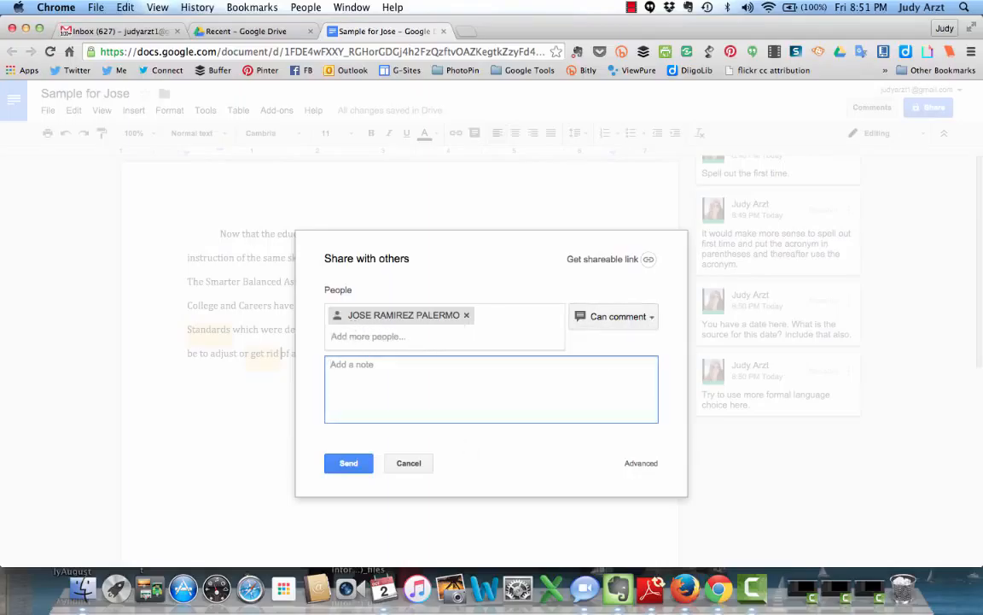
{"action": "type", "text": "This is the text I am usinng f"}
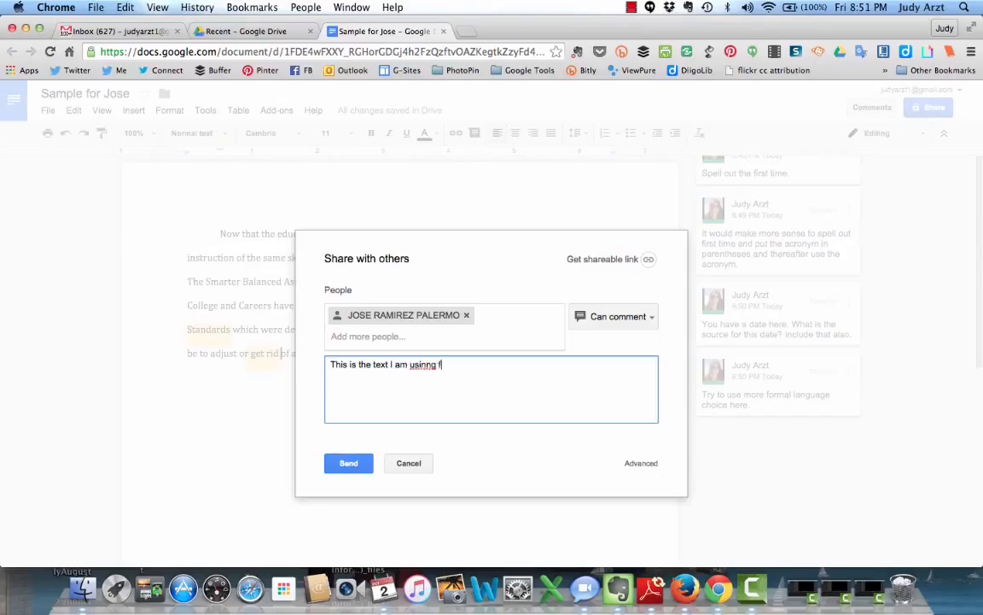
{"action": "key", "text": "BackSpace"}
{"action": "key", "text": "BackSpace"}
{"action": "key", "text": "BackSpace"}
{"action": "key", "text": "BackSpace"}
{"action": "type", "text": "g for your tutorial."}
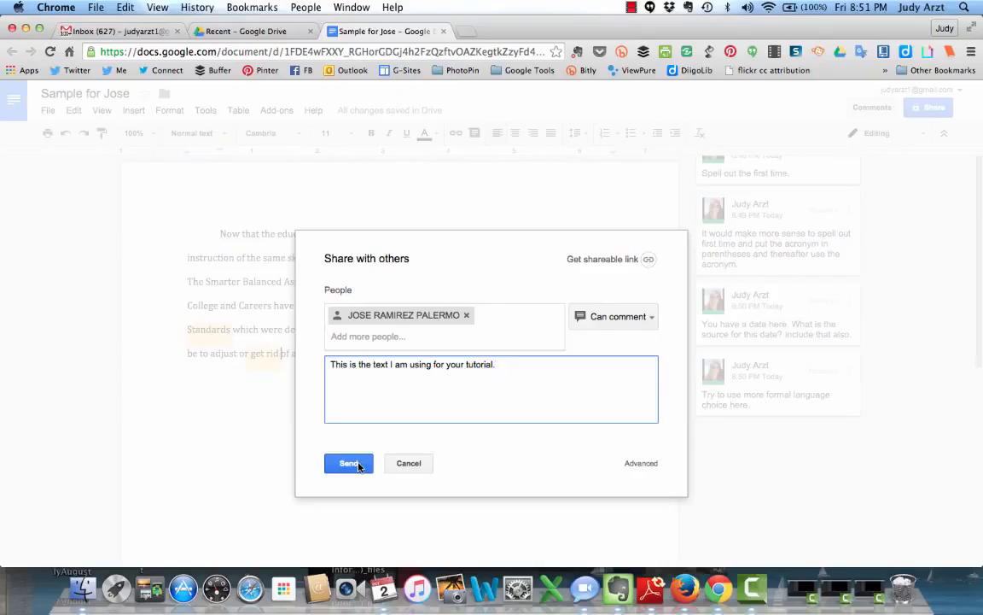
{"action": "left_click", "coordinate": [408, 464]}
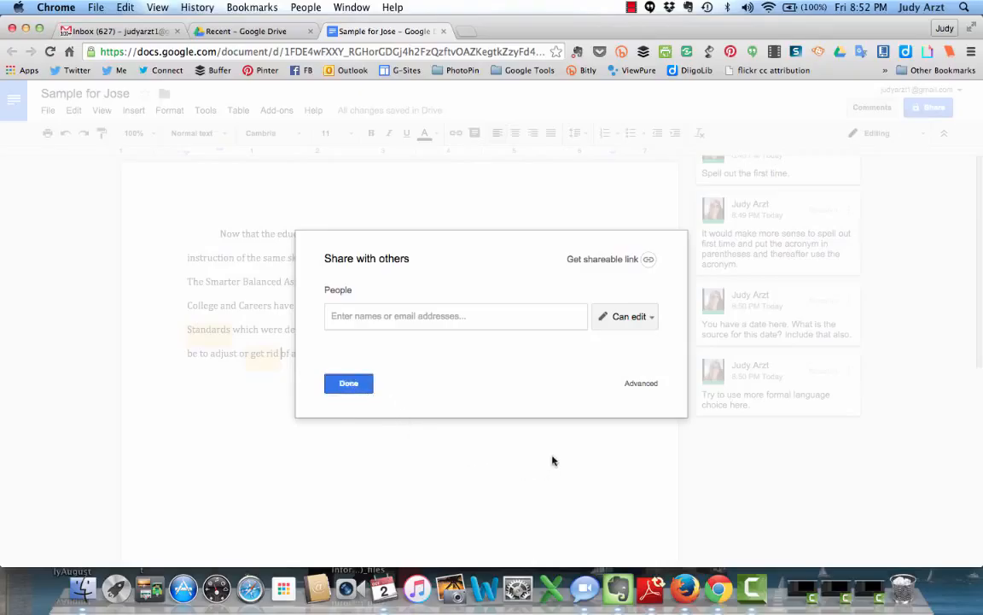
Step: Turn on link sharing so anyone with the link can comment, copy the link, and close the sharing settings
{"action": "left_click", "coordinate": [604, 260]}
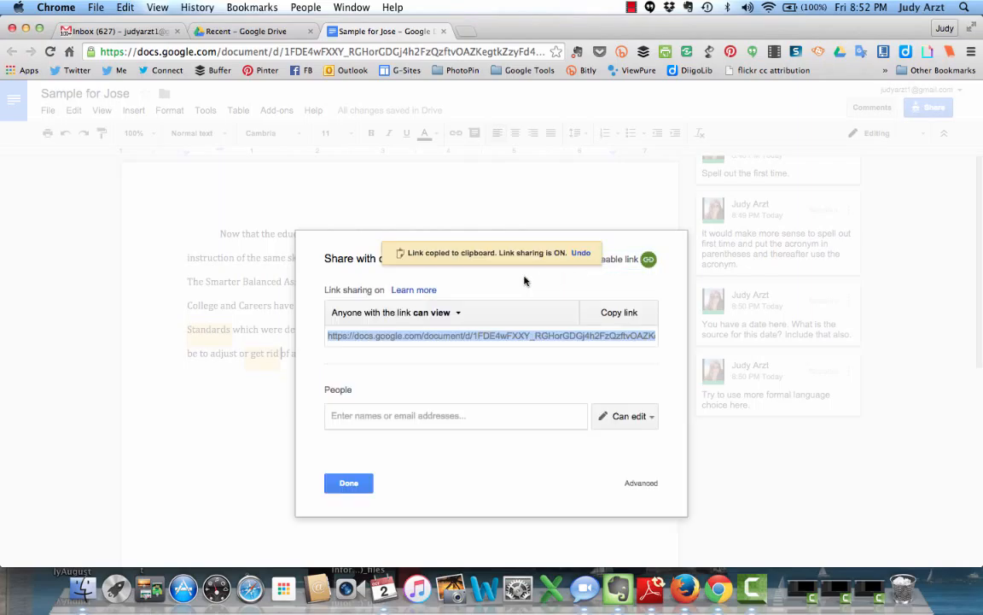
{"action": "left_click", "coordinate": [459, 315]}
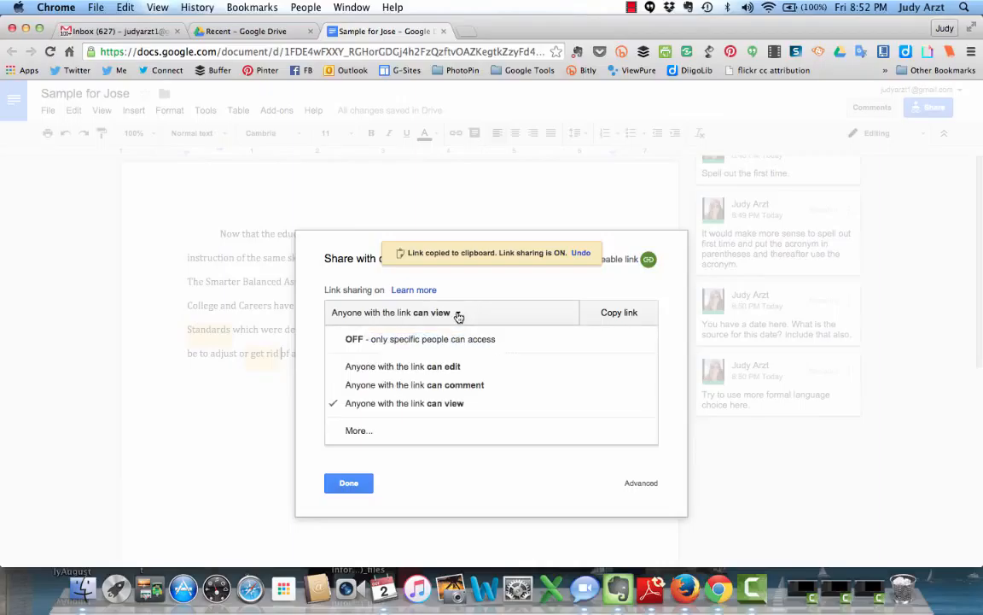
{"action": "left_click", "coordinate": [441, 385]}
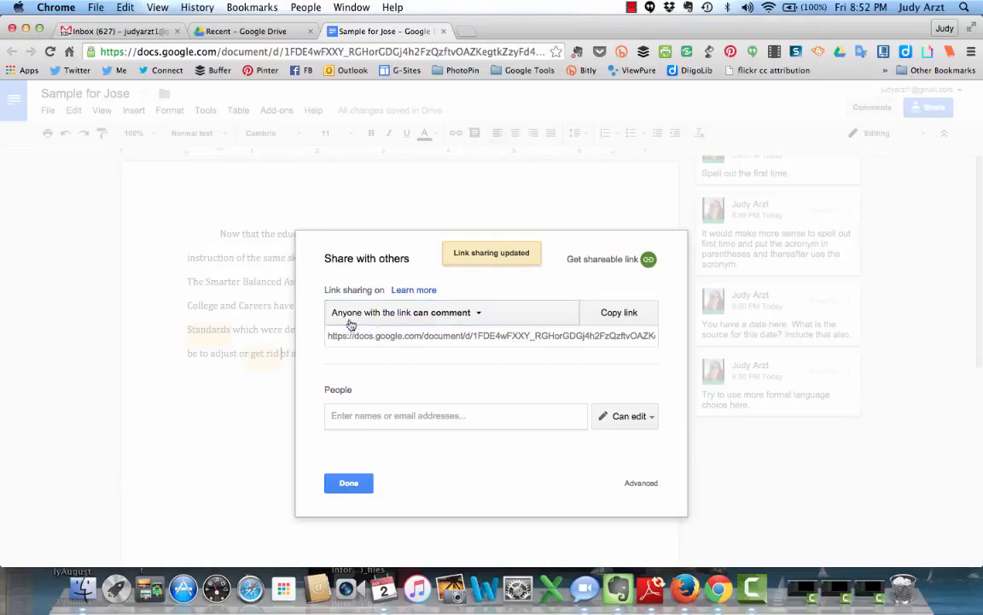
{"action": "left_click", "coordinate": [338, 339]}
{"action": "key", "text": "super+c"}
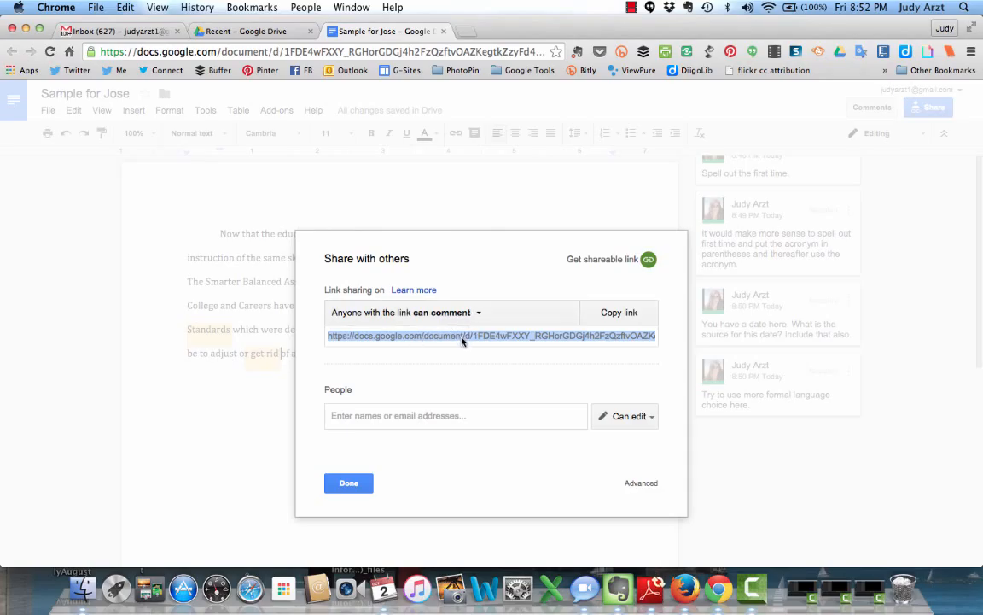
{"action": "left_click", "coordinate": [617, 315]}
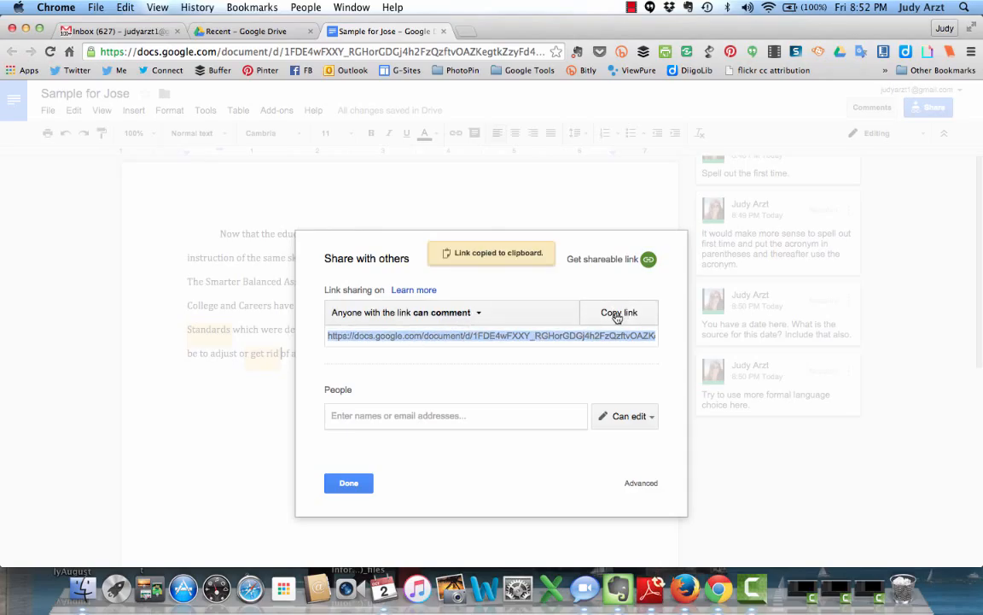
{"action": "left_click", "coordinate": [360, 485]}
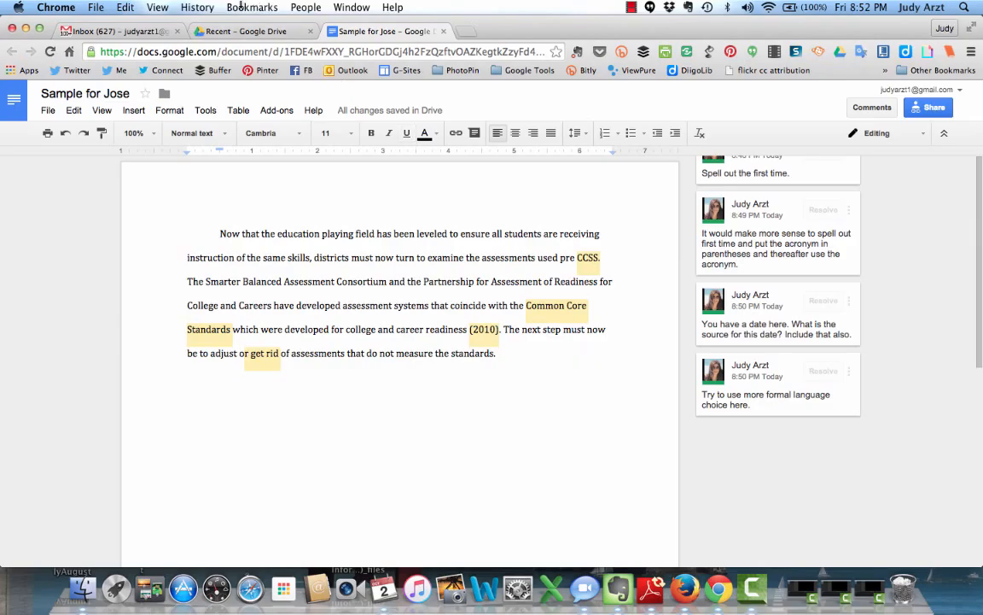
Step: Look through the recent files in Google Drive and the files shared with the account
{"action": "left_click", "coordinate": [246, 31]}
{"action": "left_click", "coordinate": [59, 294]}
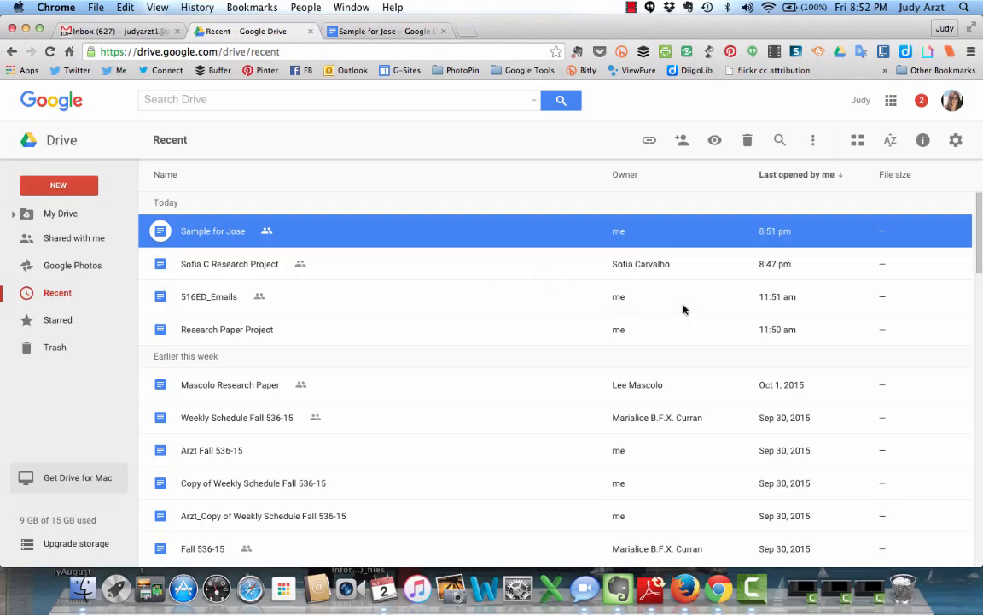
{"action": "left_click", "coordinate": [86, 240]}
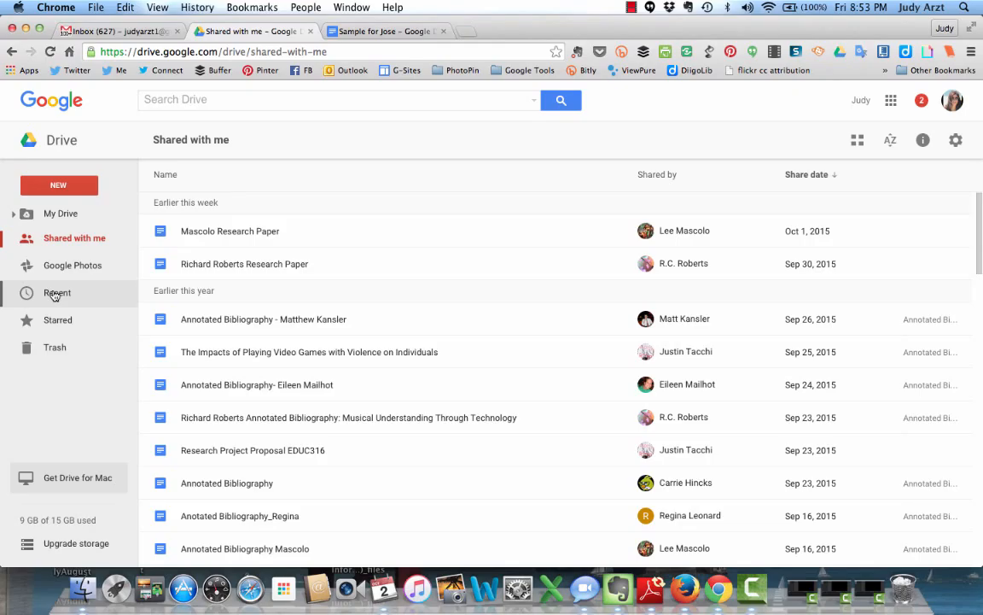
Step: Return to the sample document and send an invitation with Can edit permission to the account owner's own e-mail address
{"action": "left_click", "coordinate": [382, 36]}
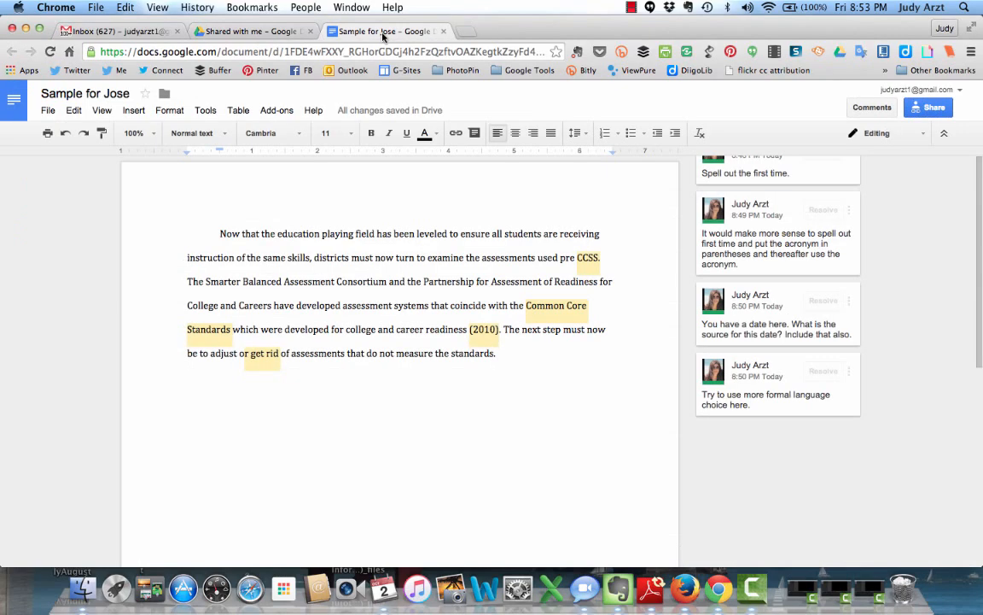
{"action": "left_click", "coordinate": [934, 109]}
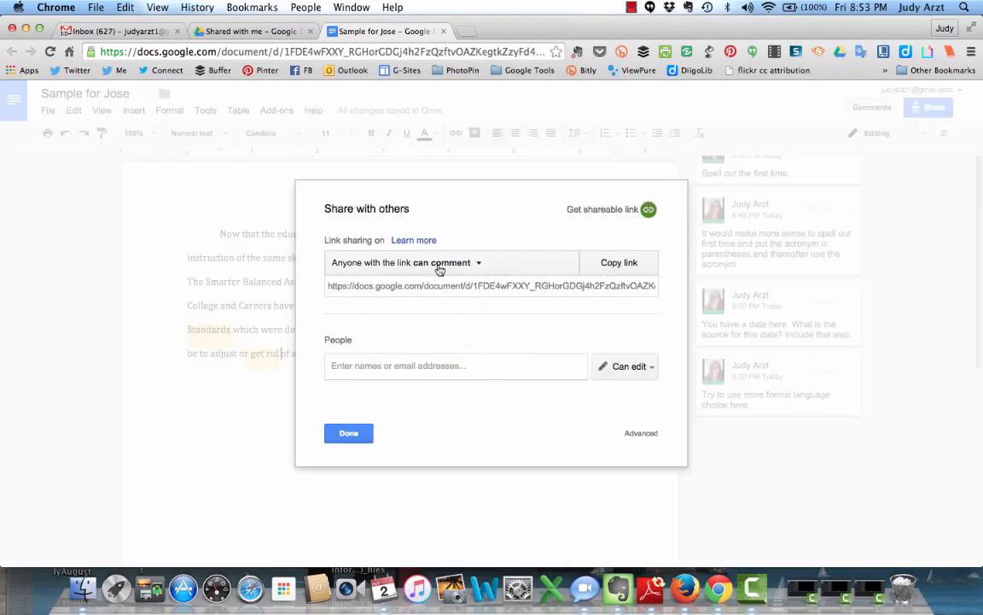
{"action": "left_click", "coordinate": [393, 366]}
{"action": "type", "text": "judy"}
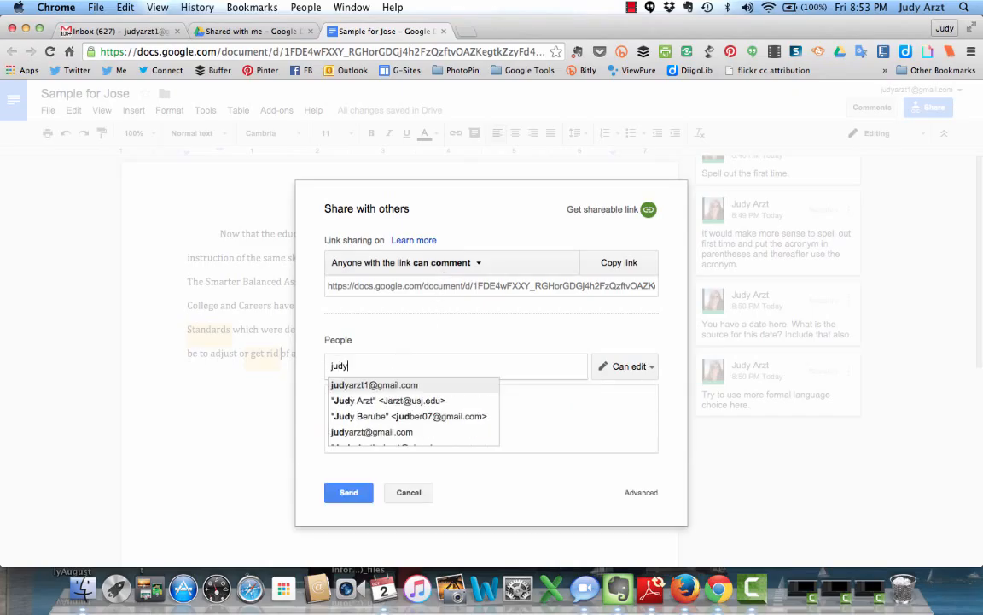
{"action": "left_click", "coordinate": [386, 385]}
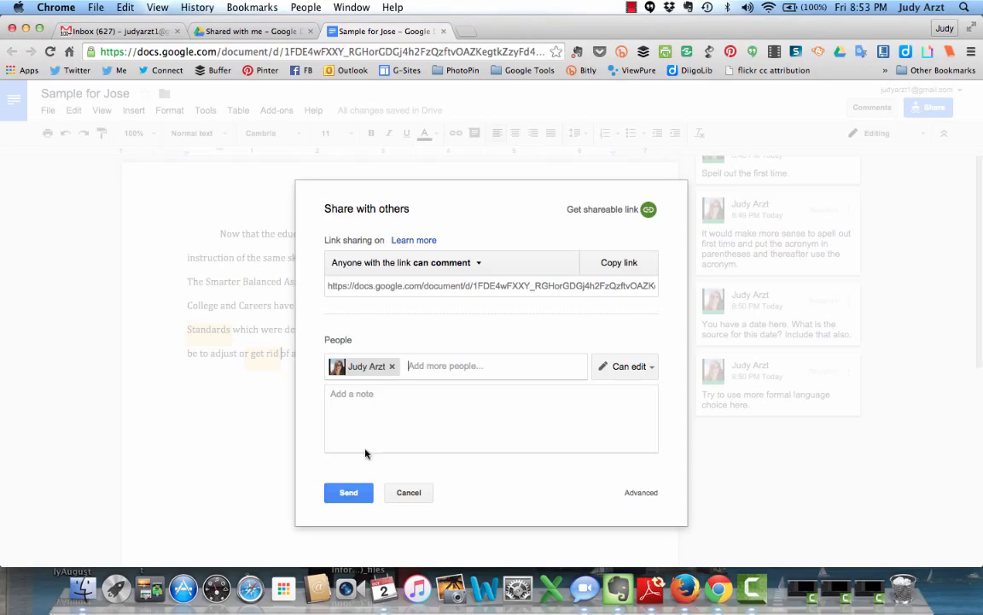
{"action": "left_click", "coordinate": [346, 495]}
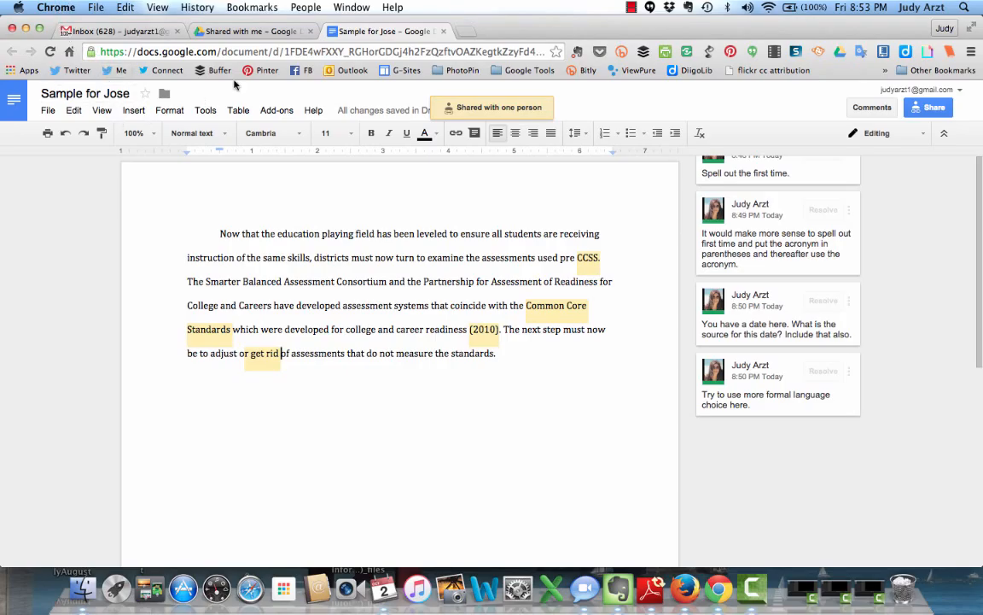
Step: Switch to the Gmail inbox and open the newly received invitation to edit the sample document
{"action": "left_click", "coordinate": [109, 31]}
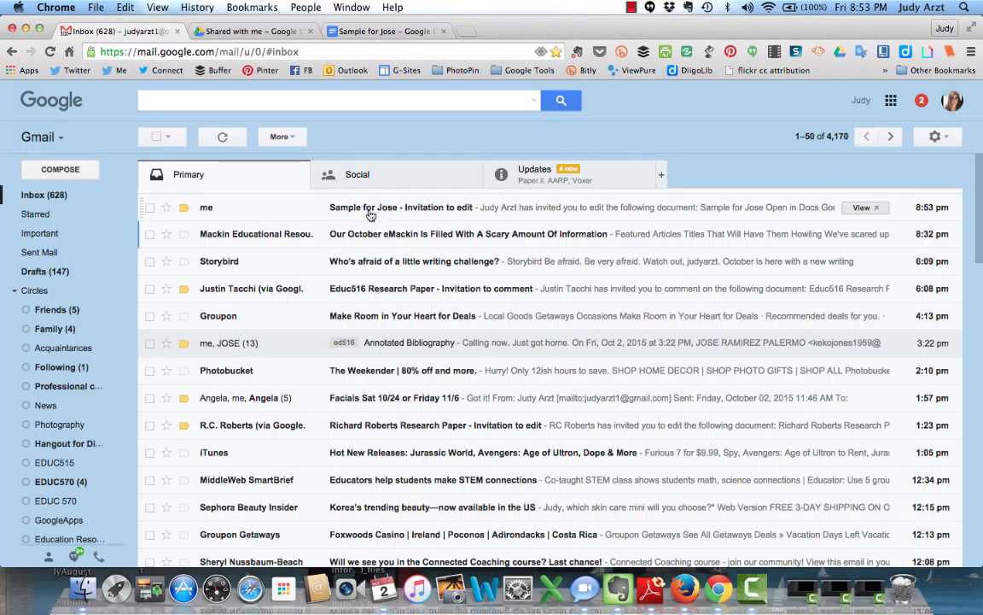
{"action": "left_click", "coordinate": [435, 207]}
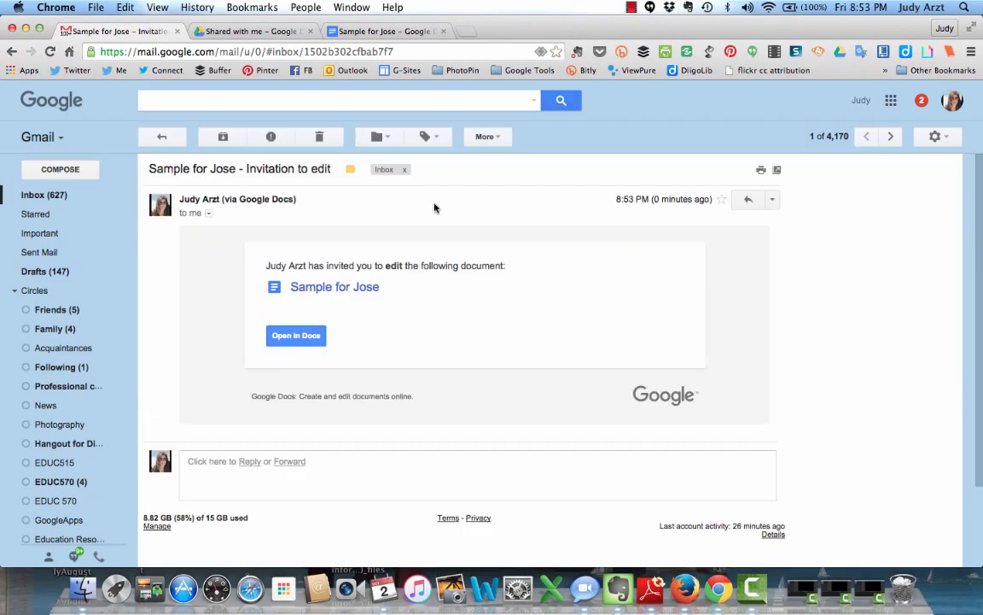